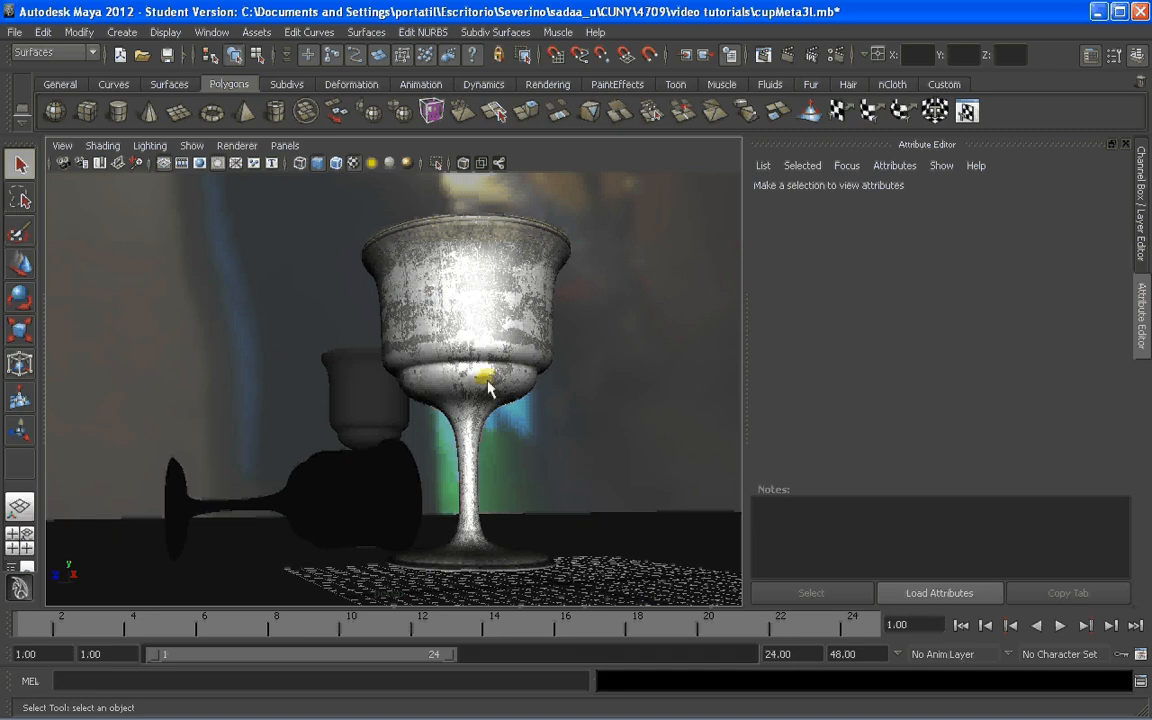
# Step: Connect a File texture to the Color attribute of the floor plane's Lambert material
pyautogui.keyDown('alt'); pyautogui.moveTo(482, 380); pyautogui.dragTo(501, 444); pyautogui.keyUp('alt')
pyautogui.scroll(-6, 501, 444)
pyautogui.scroll(-4, 501, 444)
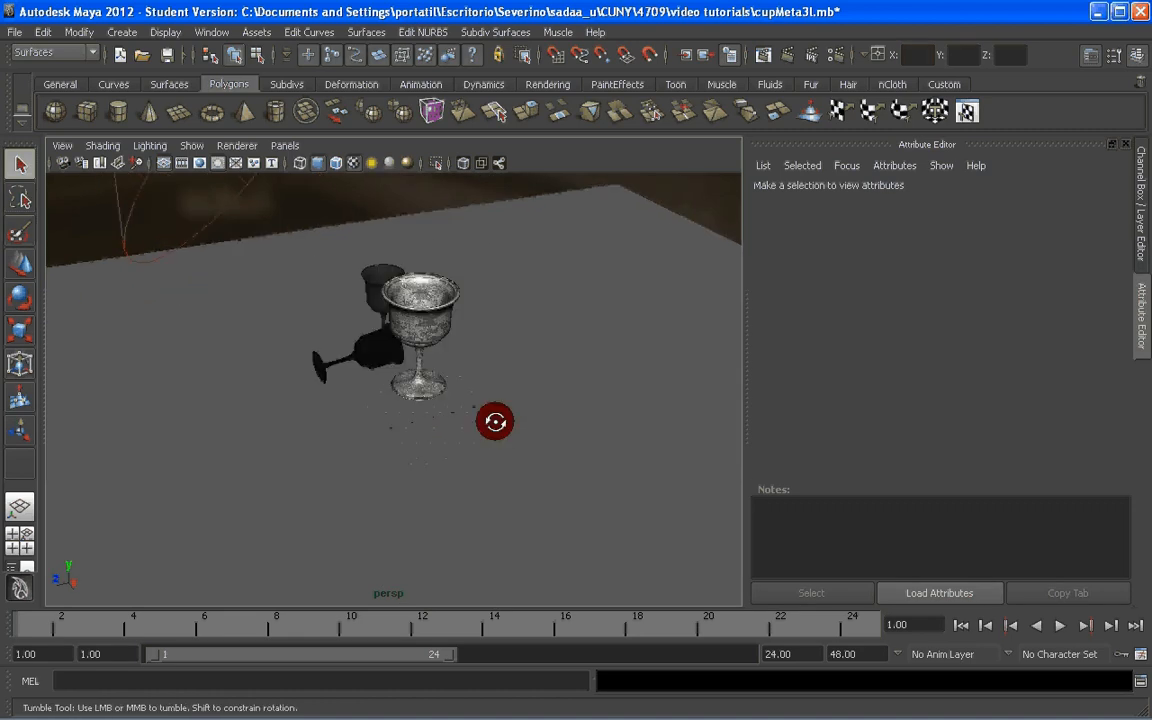
pyautogui.press('q')
pyautogui.click(415, 455)
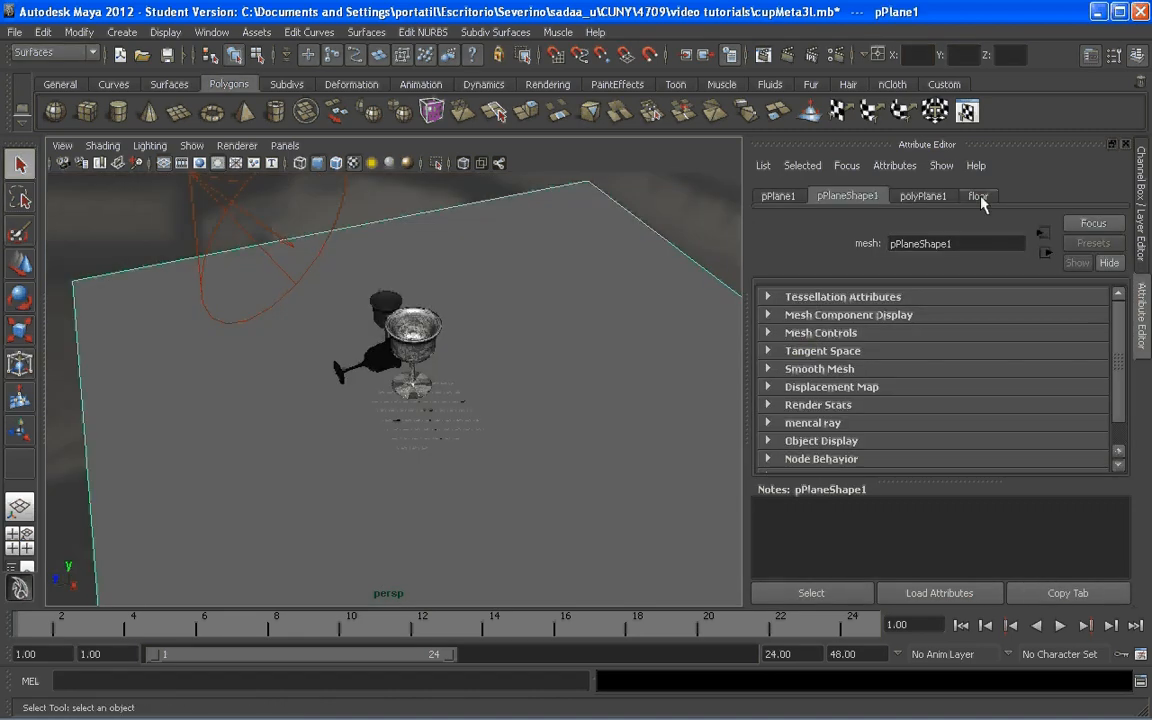
pyautogui.click(980, 196)
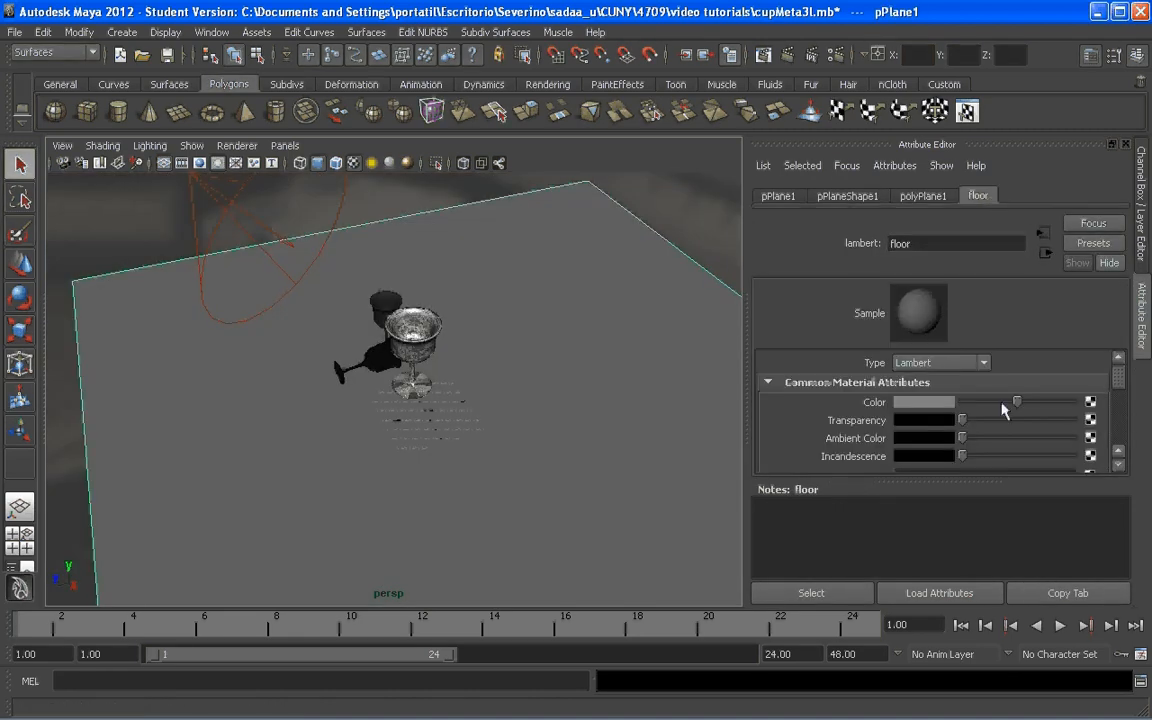
pyautogui.moveTo(950, 552); pyautogui.dragTo(951, 564)
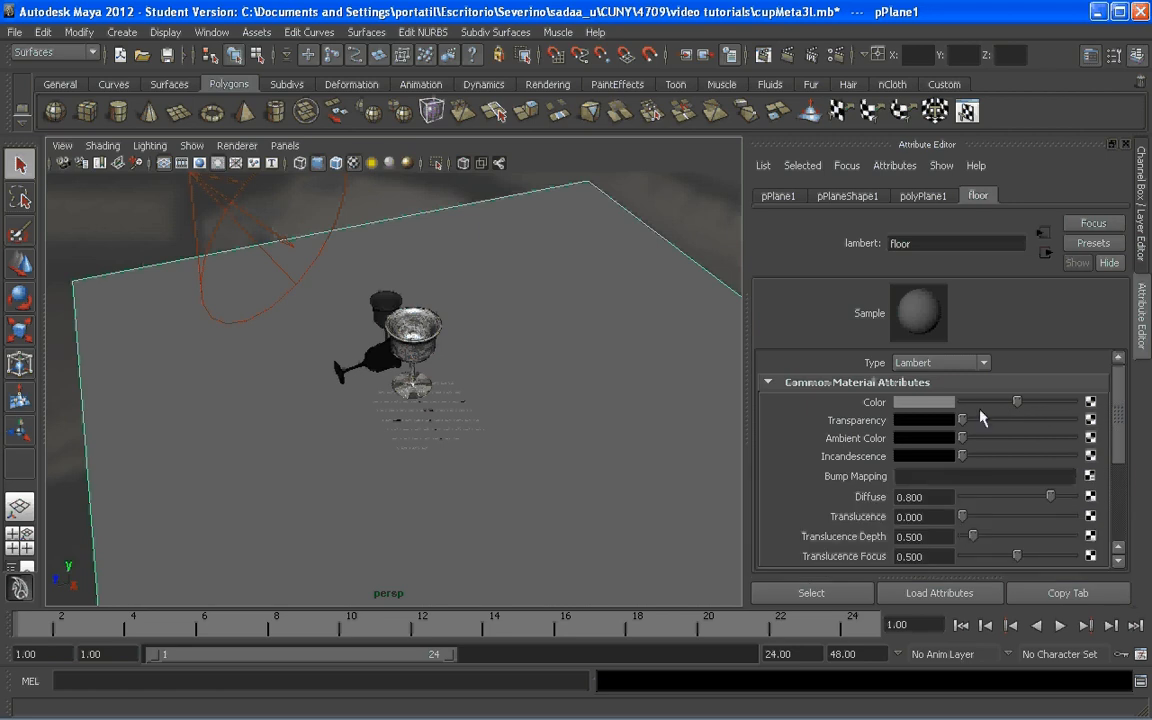
pyautogui.click(1090, 402)
pyautogui.click(530, 133)
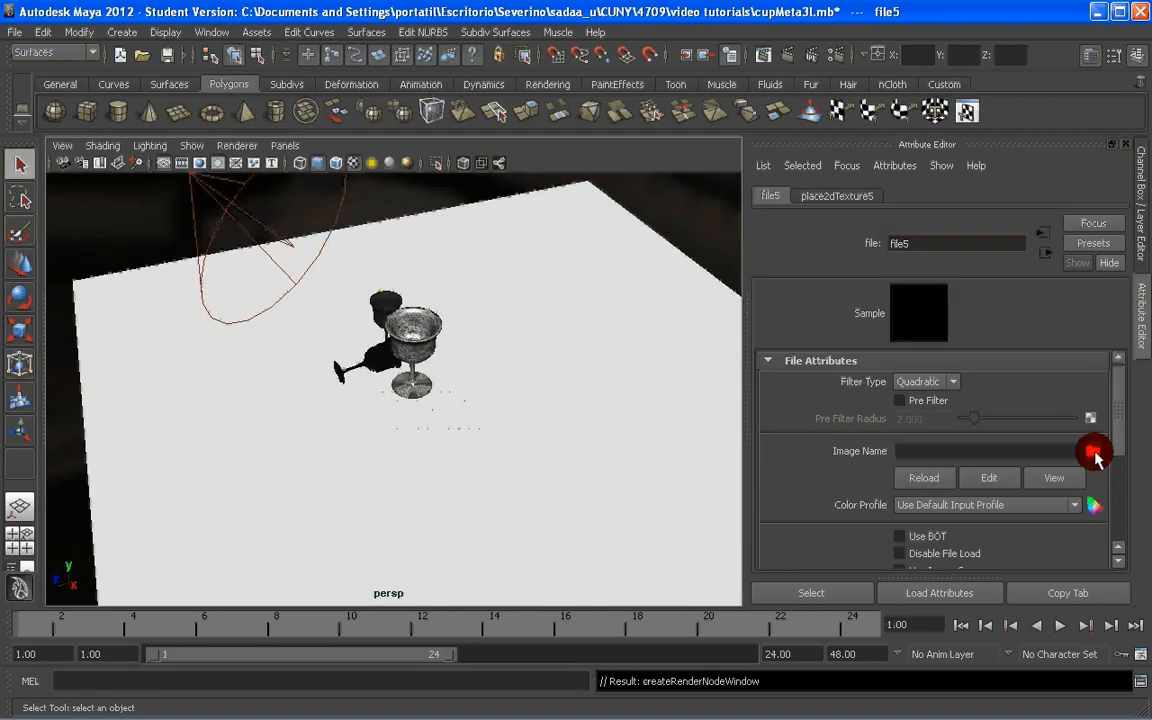
# Step: Browse for the color texture's image in the materiales_creation library, down to the carpet folder inside floors and walls
pyautogui.click(1092, 452)
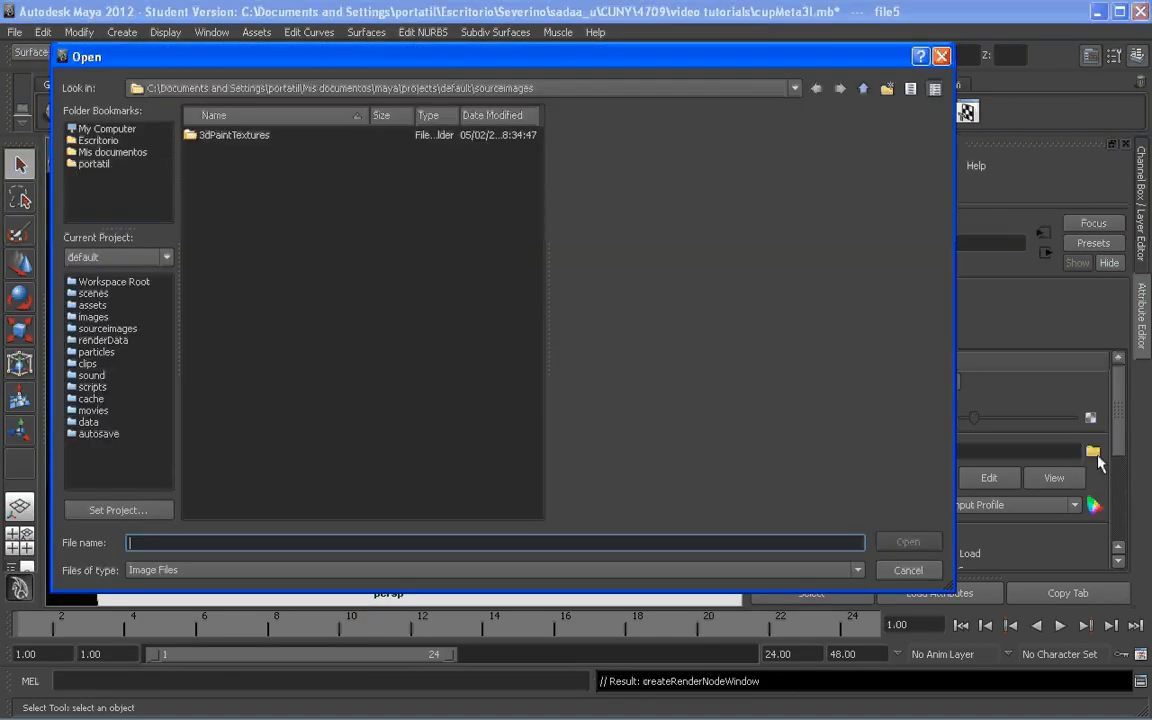
pyautogui.click(88, 140)
pyautogui.click(201, 165)
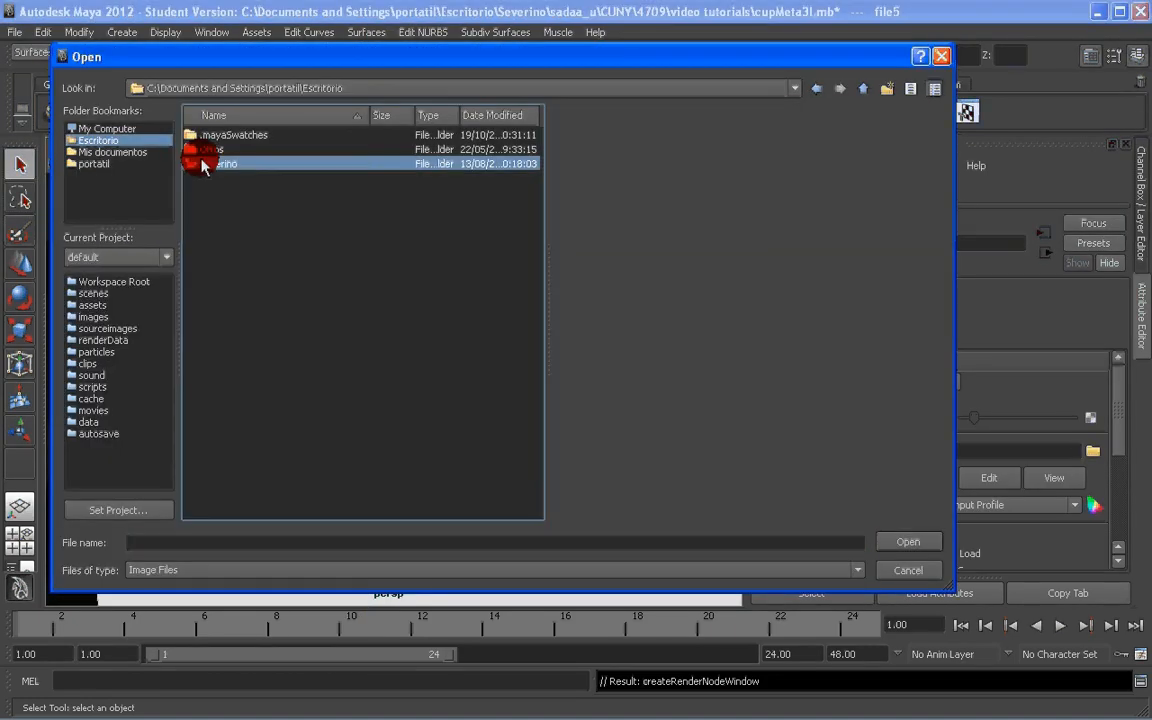
pyautogui.doubleClick(201, 165)
pyautogui.click(224, 162)
pyautogui.doubleClick(224, 160)
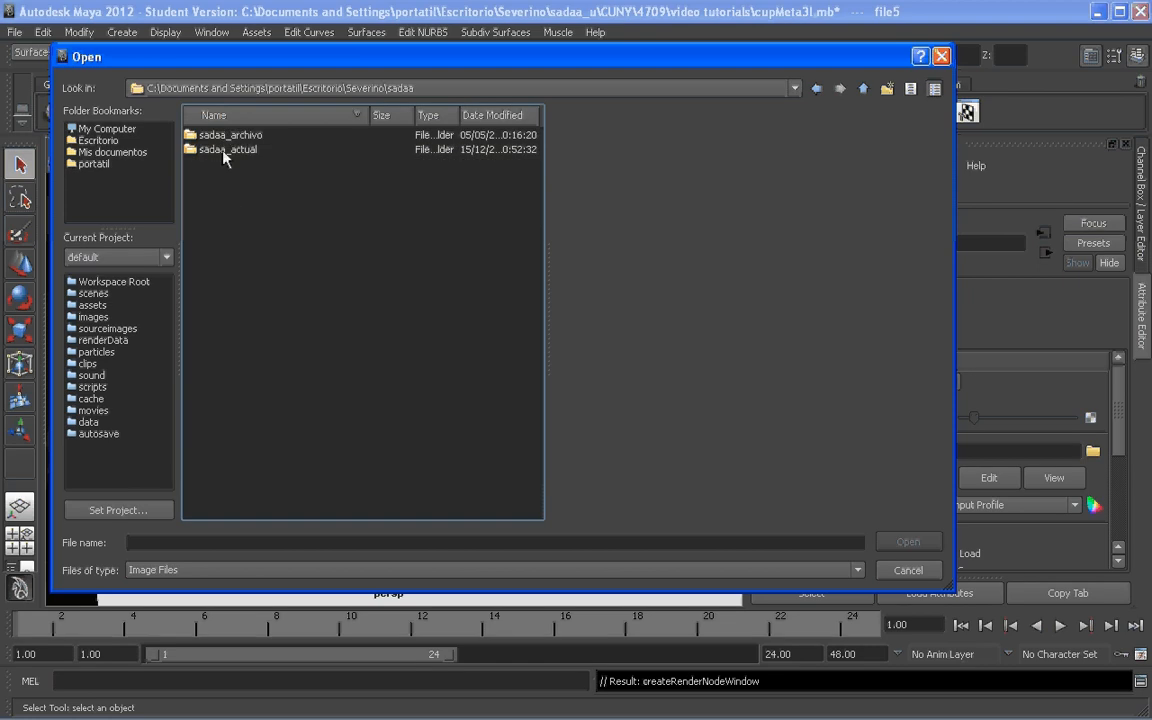
pyautogui.click(228, 118)
pyautogui.click(222, 136)
pyautogui.doubleClick(222, 136)
pyautogui.click(220, 165)
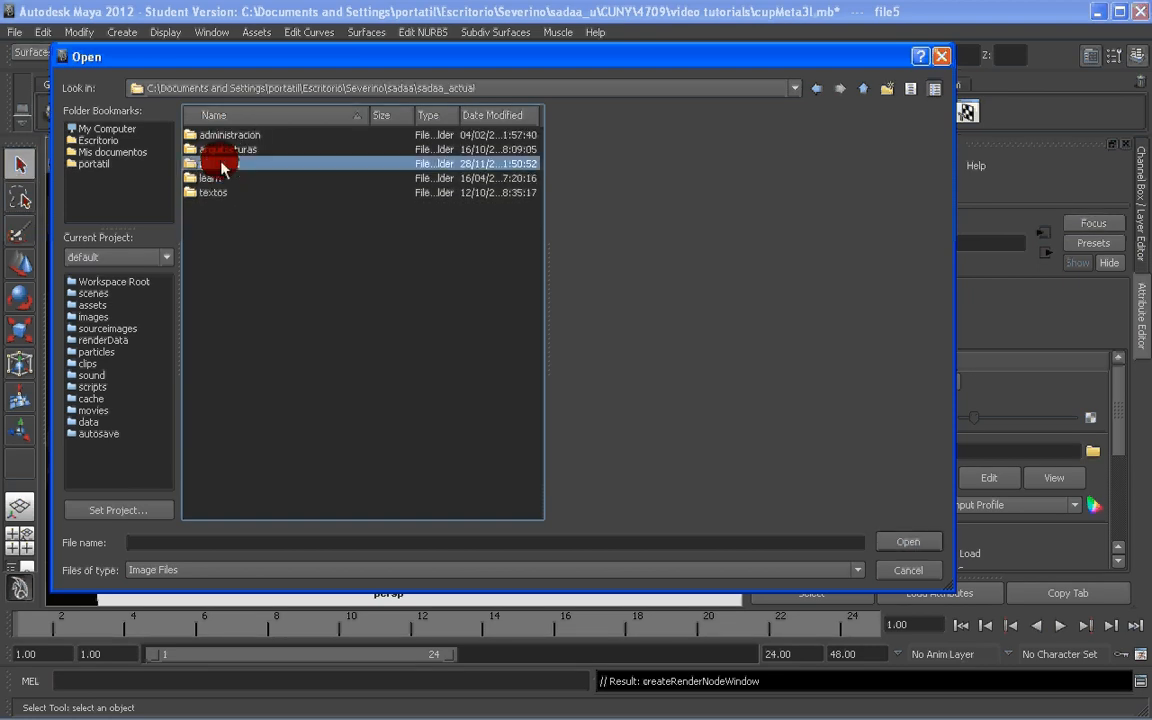
pyautogui.doubleClick(220, 165)
pyautogui.doubleClick(212, 164)
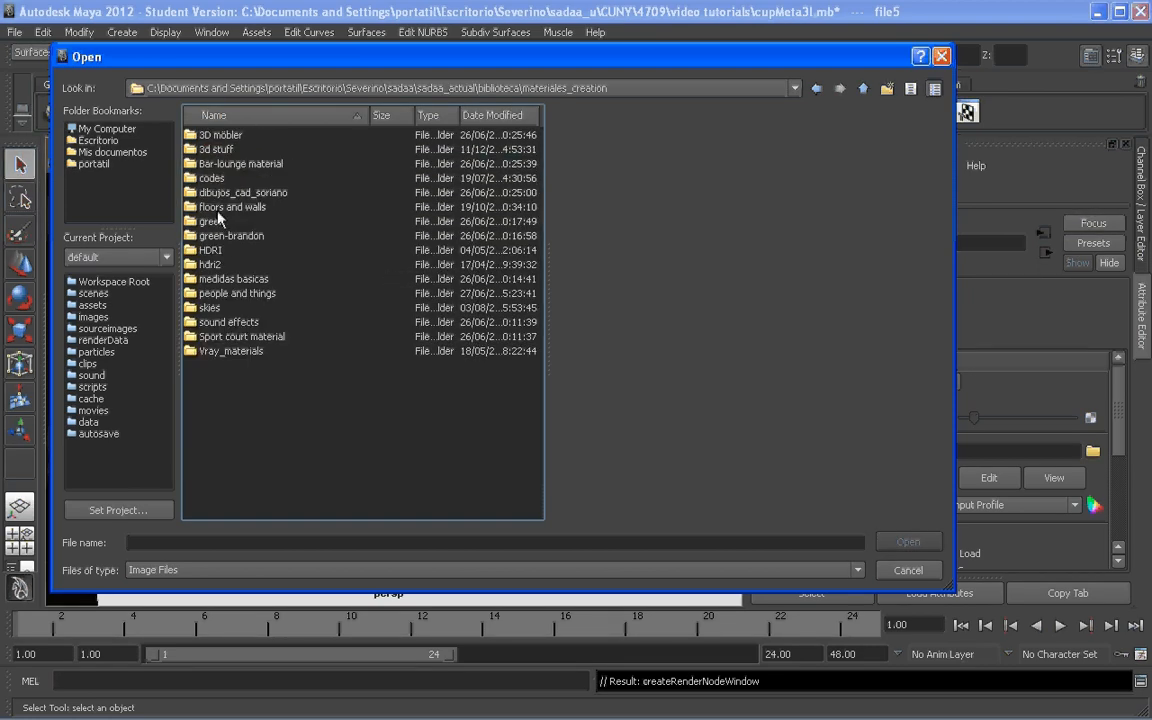
pyautogui.doubleClick(204, 206)
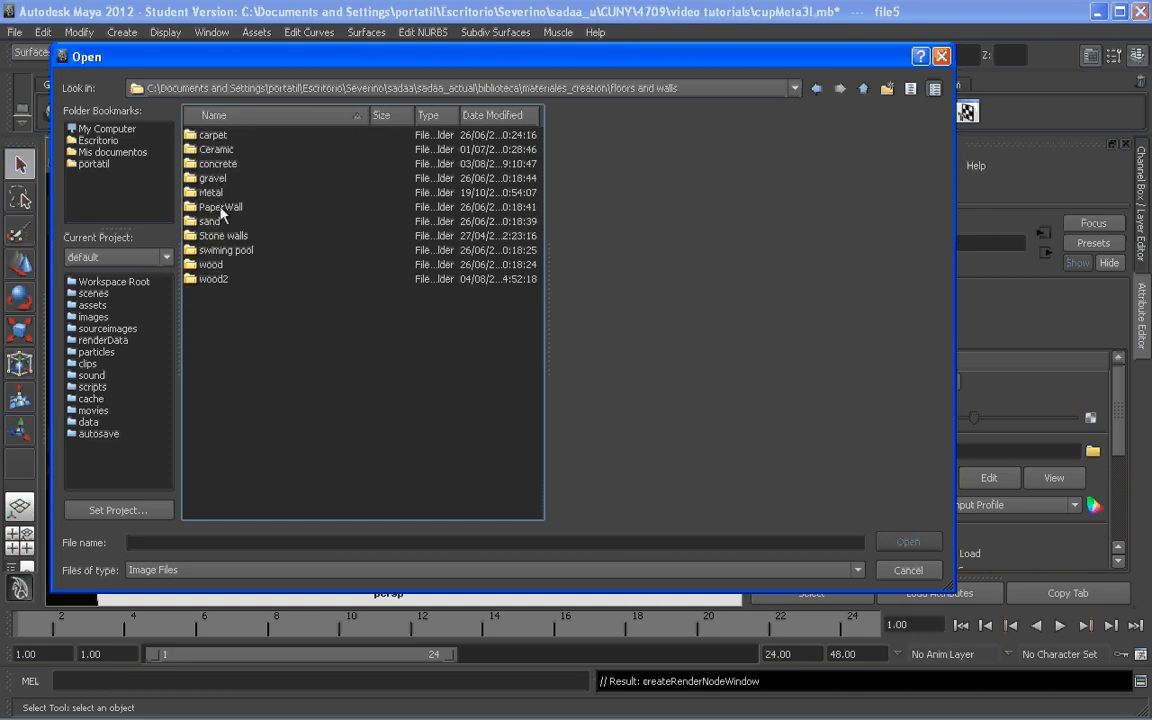
pyautogui.doubleClick(212, 134)
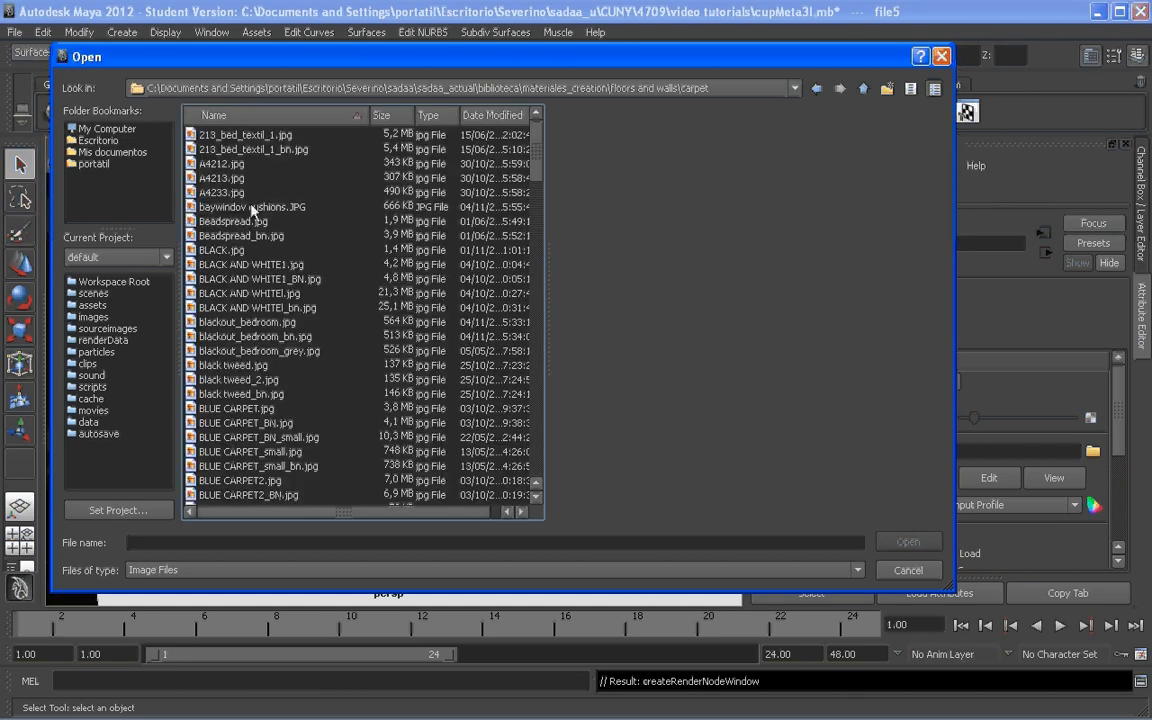
# Step: Load BLUE CARPET.jpg as the image of the floor's color texture
pyautogui.moveTo(538, 159); pyautogui.dragTo(538, 201)
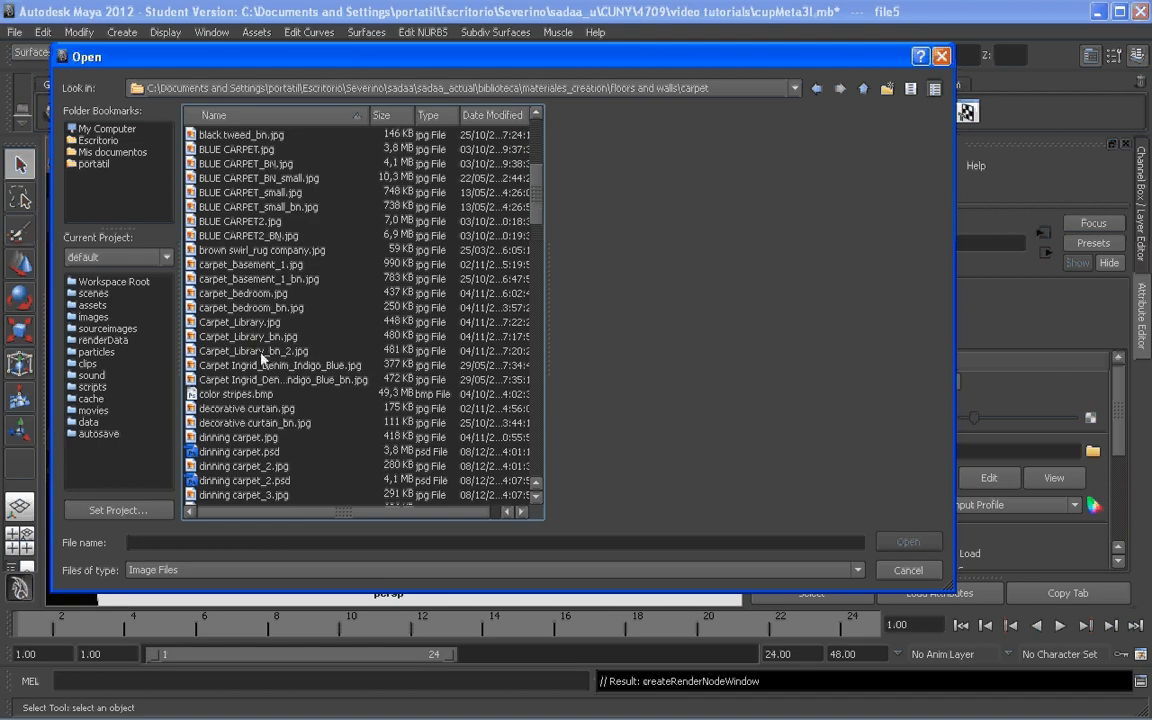
pyautogui.click(251, 151)
pyautogui.doubleClick(251, 151)
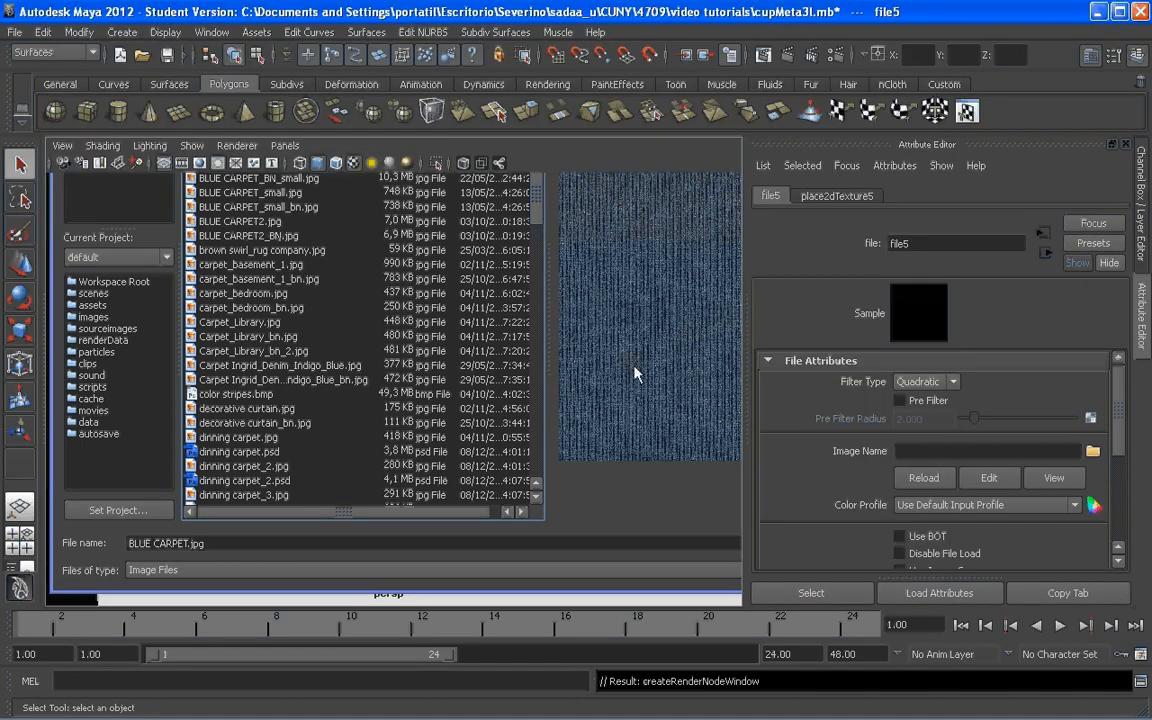
# Step: Apply Planar Mapping UVs to the floor plane using the Polygons menu set
pyautogui.click(545, 442)
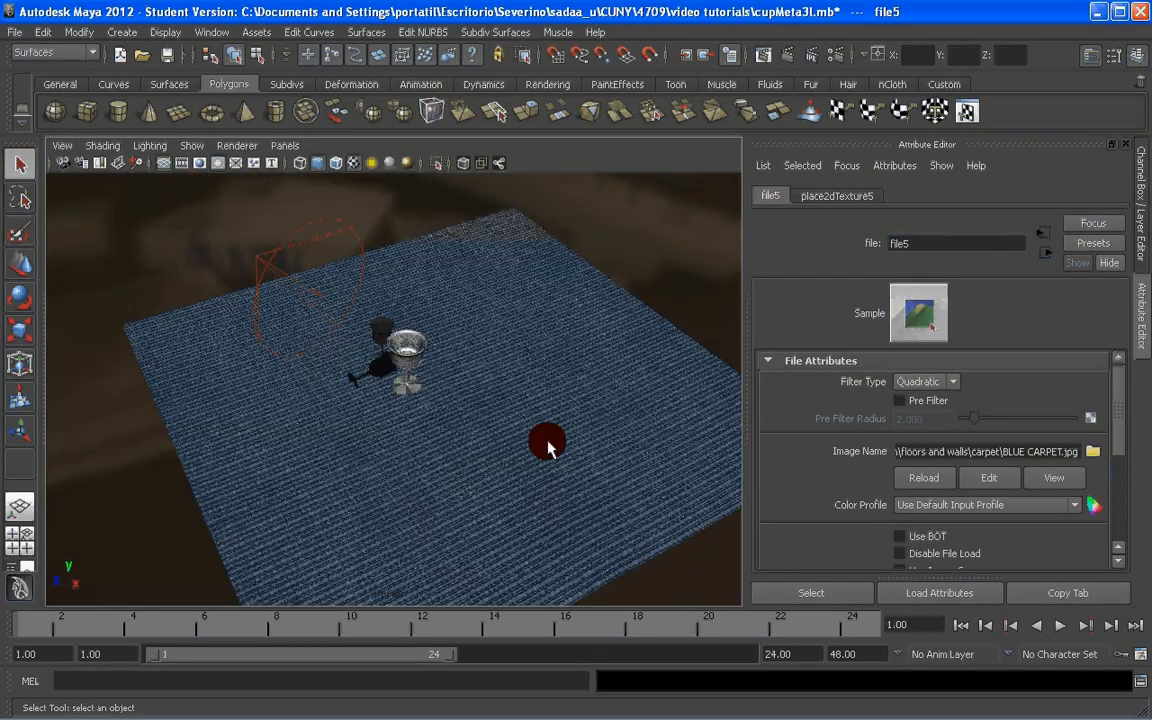
pyautogui.click(58, 50)
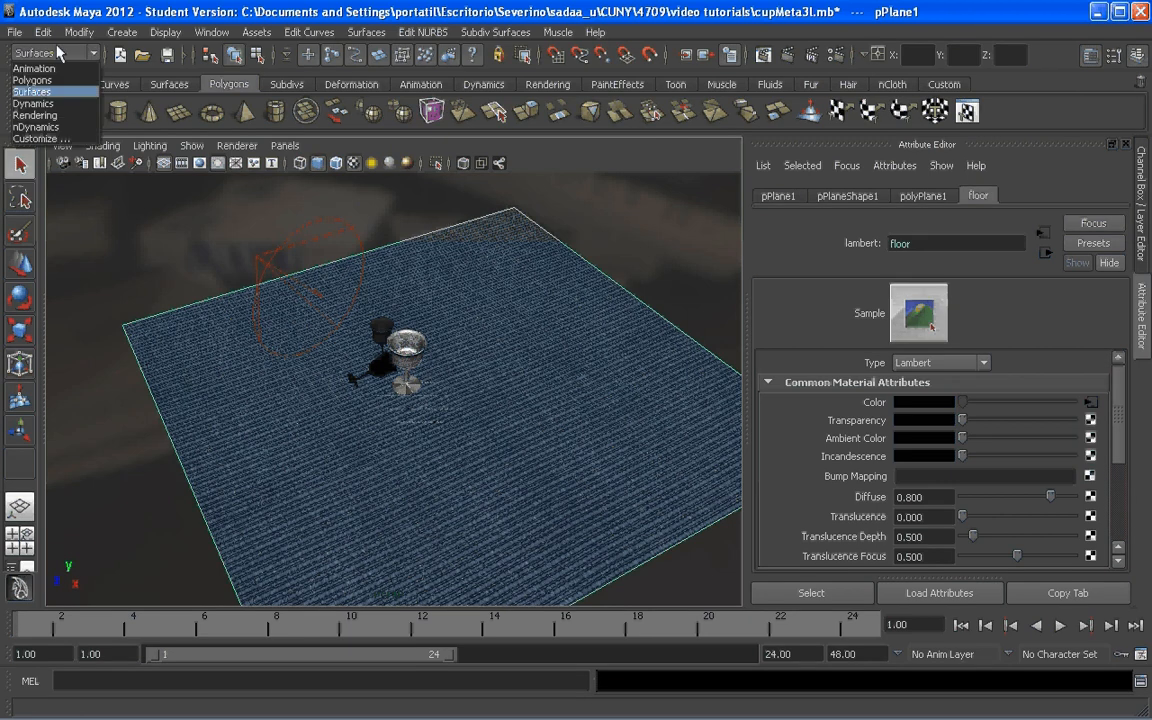
pyautogui.click(33, 79)
pyautogui.click(561, 32)
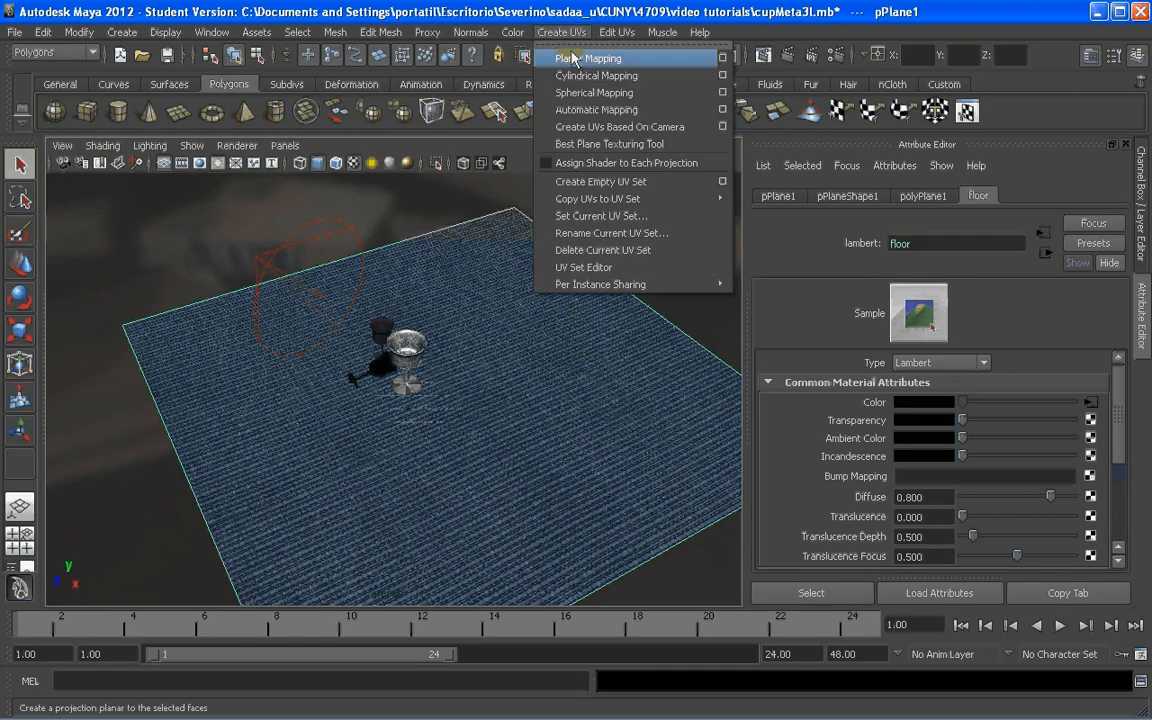
pyautogui.click(586, 62)
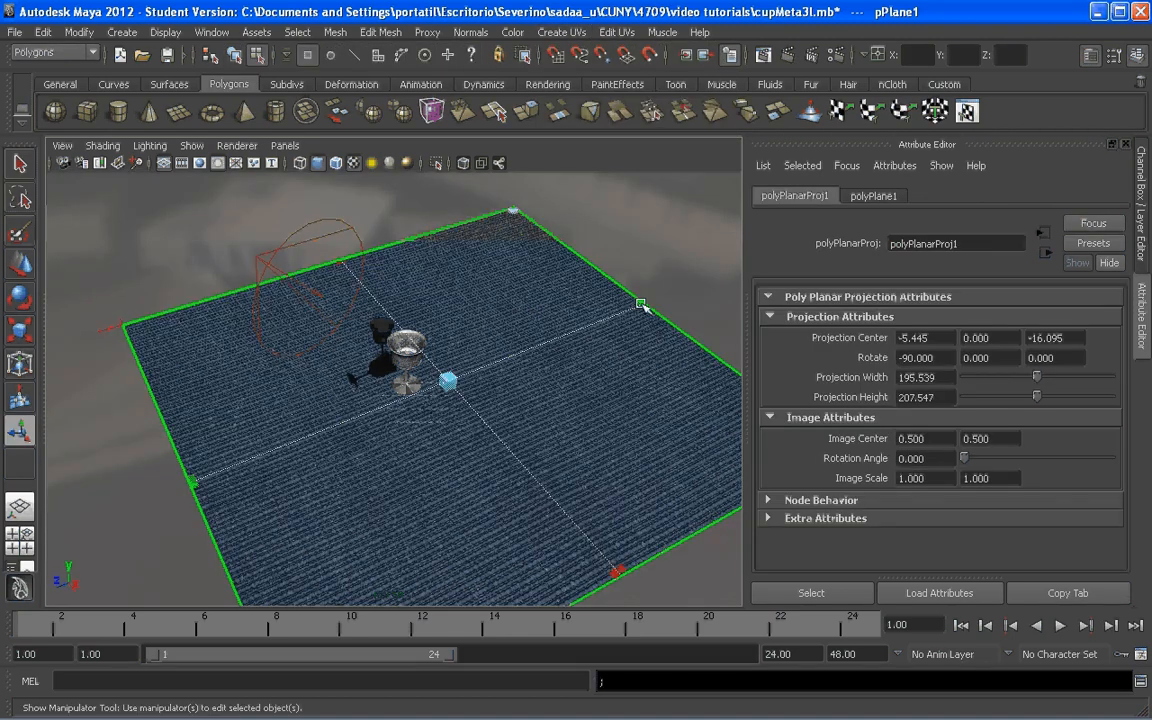
# Step: Shrink the floor's planar projection to a width of about 27.6 and a height of about 29.6
pyautogui.moveTo(643, 306); pyautogui.dragTo(526, 350)
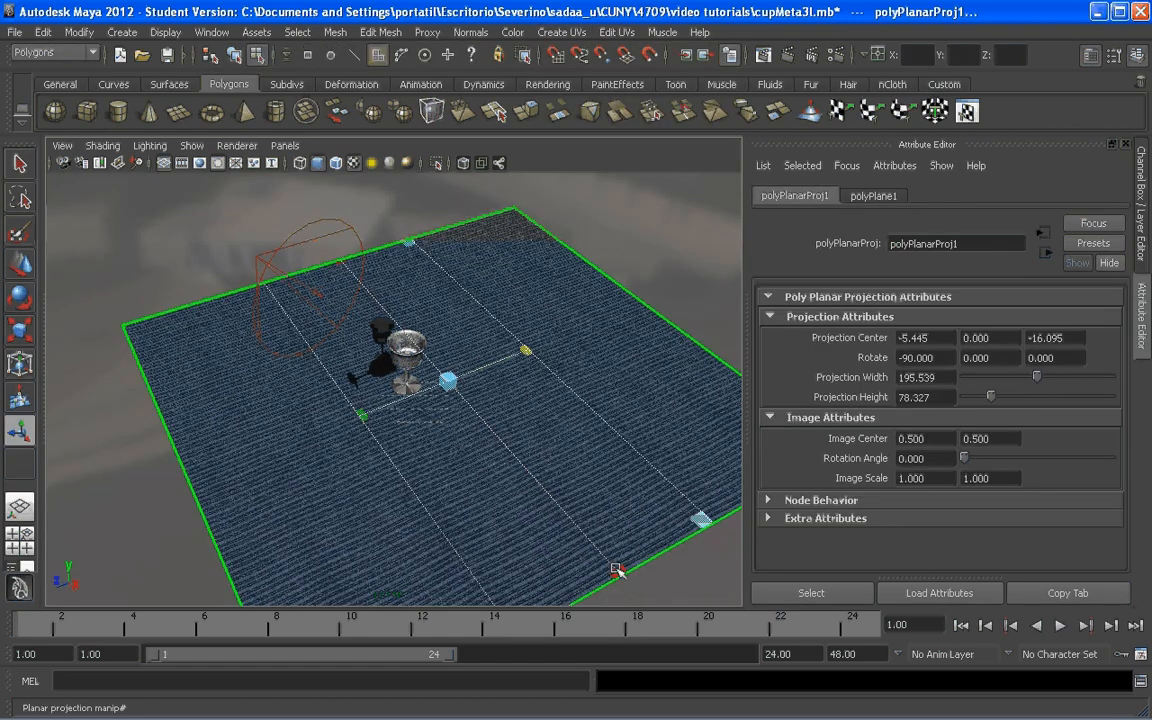
pyautogui.moveTo(618, 570); pyautogui.dragTo(475, 409)
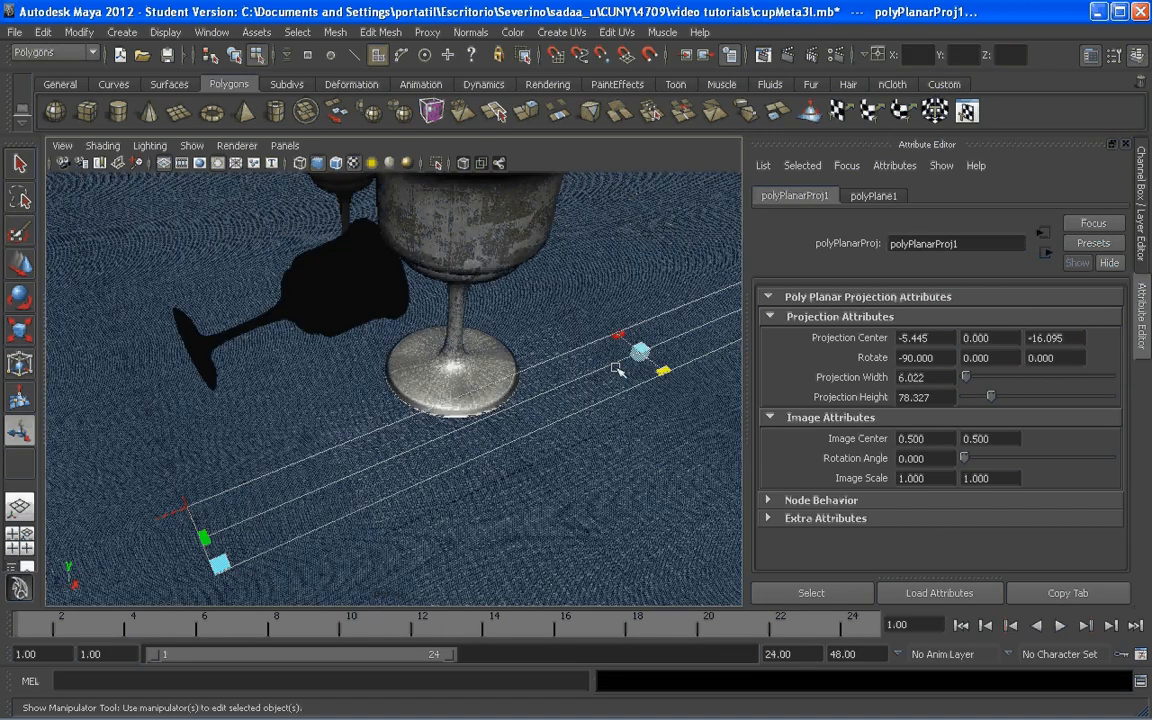
pyautogui.scroll(-5, 616, 368)
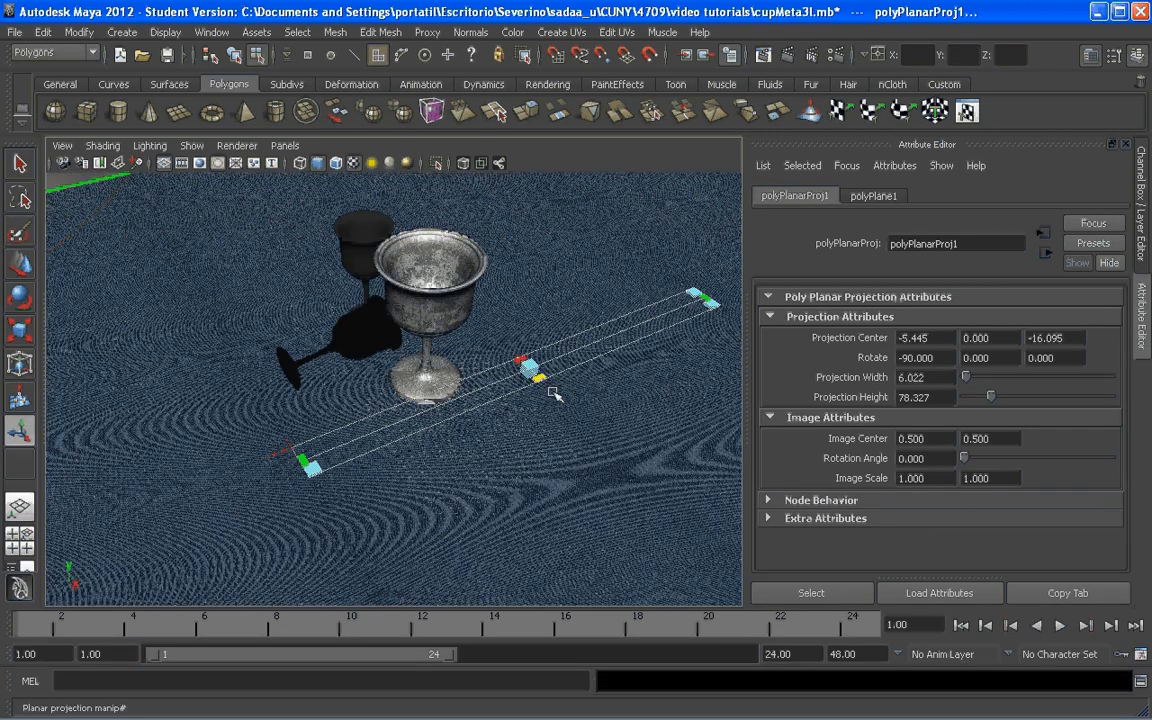
pyautogui.moveTo(553, 392); pyautogui.dragTo(630, 358)
pyautogui.scroll(3, 559, 392)
pyautogui.scroll(2, 592, 366)
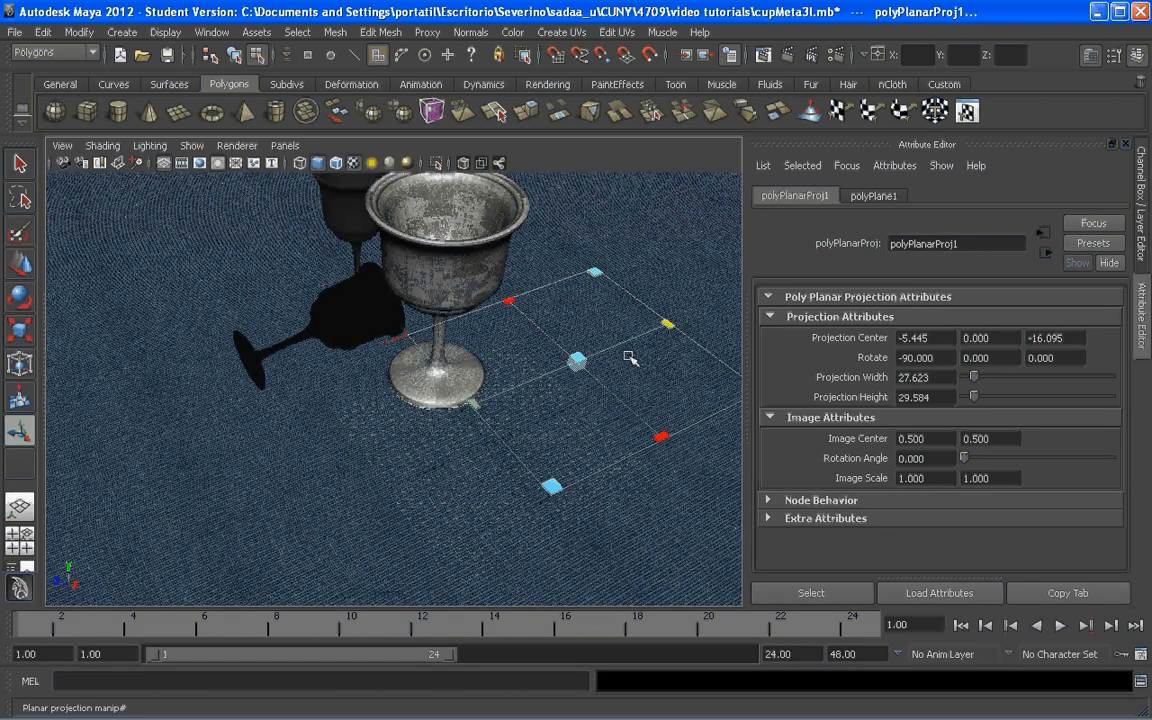
pyautogui.click(652, 328)
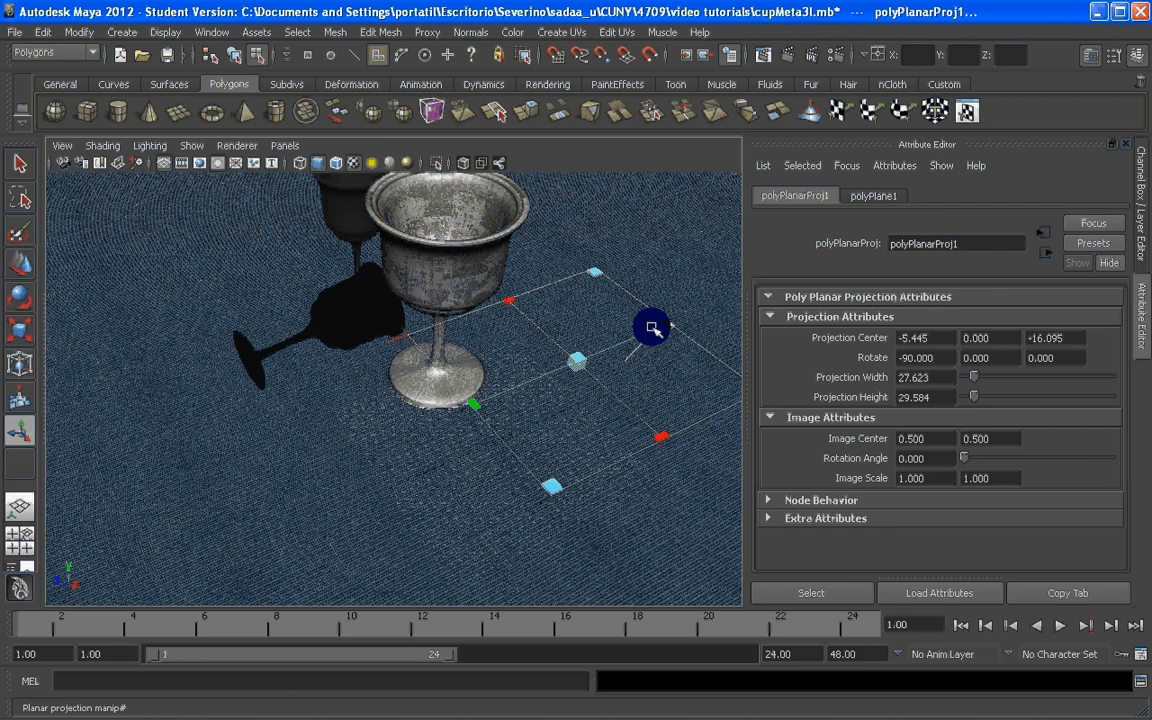
pyautogui.moveTo(652, 328); pyautogui.dragTo(680, 318, button='right')
pyautogui.scroll(-12, 681, 329)
pyautogui.keyDown('alt'); pyautogui.moveTo(483, 324); pyautogui.dragTo(480, 324); pyautogui.keyUp('alt')
pyautogui.click(441, 392)
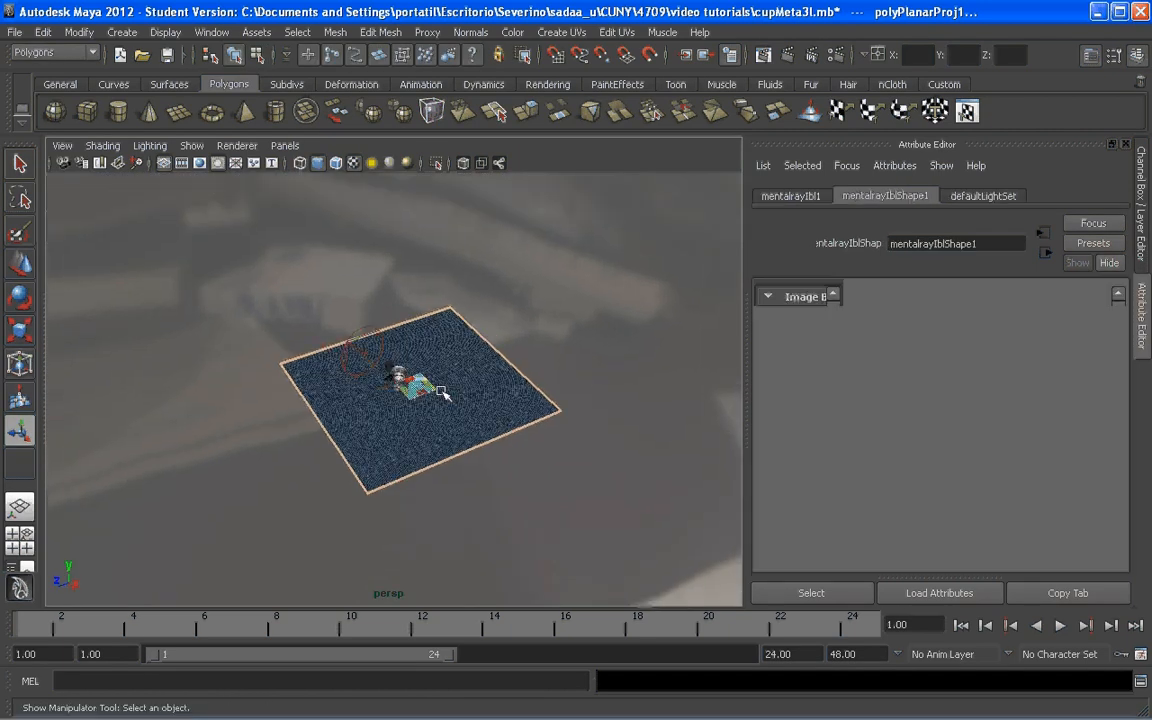
pyautogui.scroll(5, 441, 392)
pyautogui.keyDown('alt'); pyautogui.moveTo(441, 392); pyautogui.dragTo(476, 382); pyautogui.keyUp('alt')
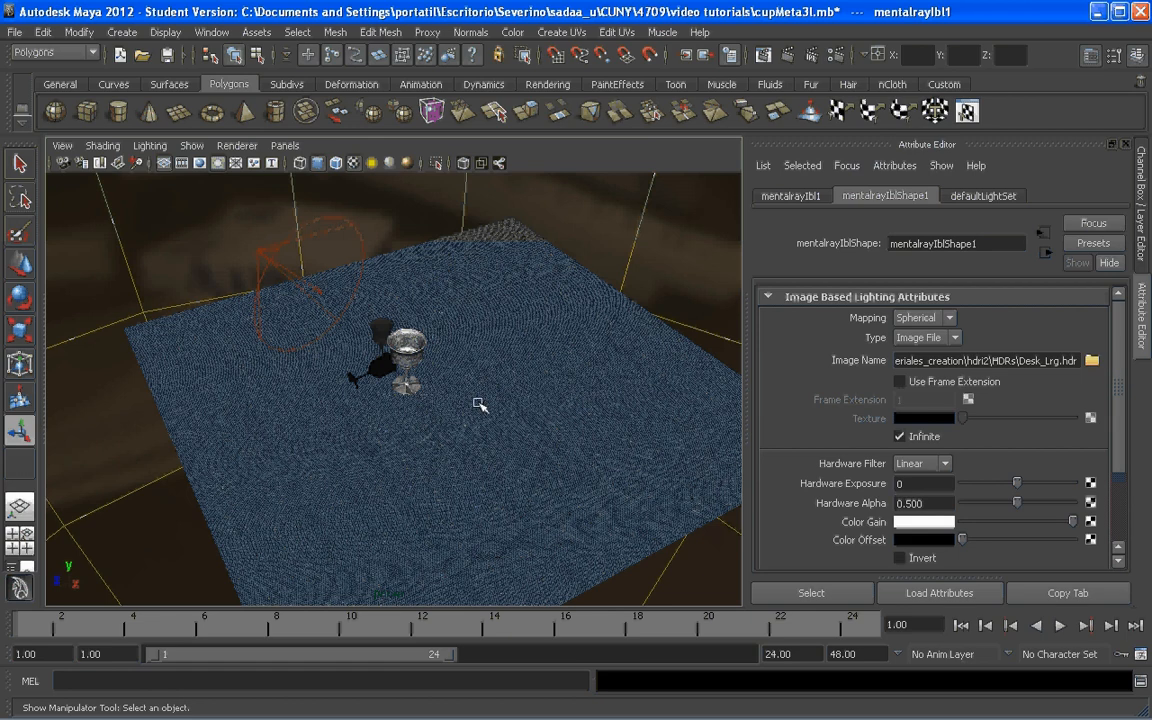
# Step: Connect a File texture to the Bump Mapping attribute of the floor plane's material
pyautogui.click(478, 404)
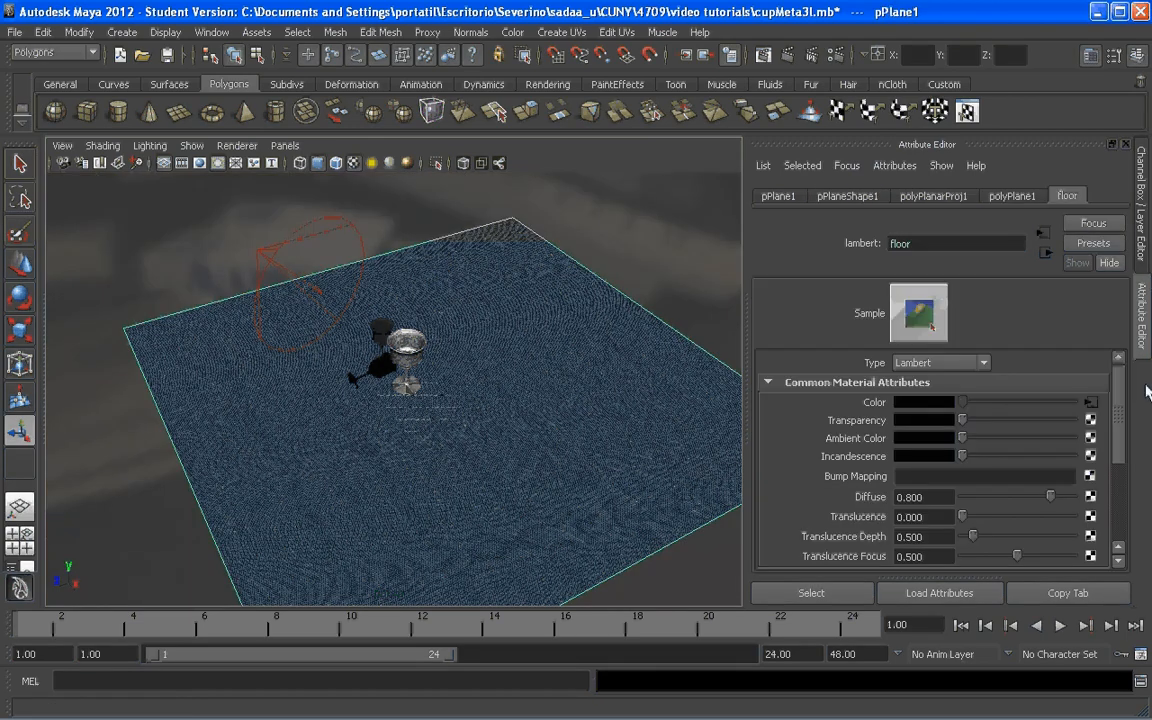
pyautogui.moveTo(1118, 394)
pyautogui.mouseDown()
pyautogui.moveTo(1097, 397)
pyautogui.moveTo(1118, 417)
pyautogui.mouseUp()
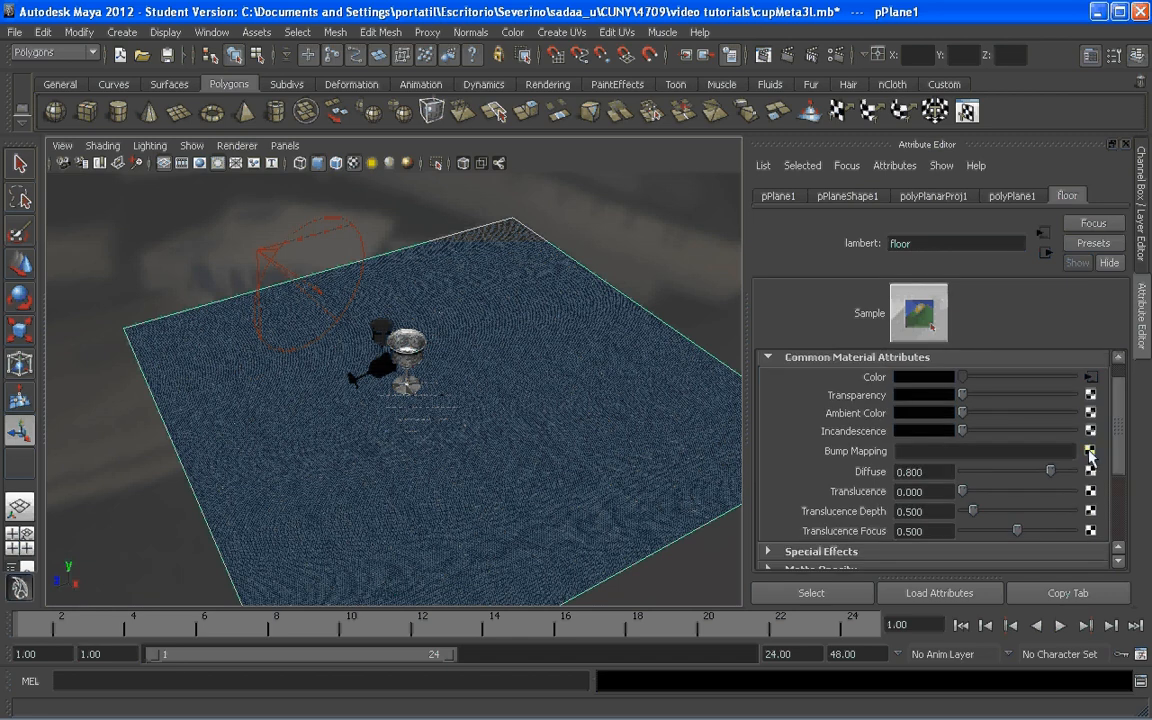
pyautogui.click(1090, 452)
pyautogui.click(583, 150)
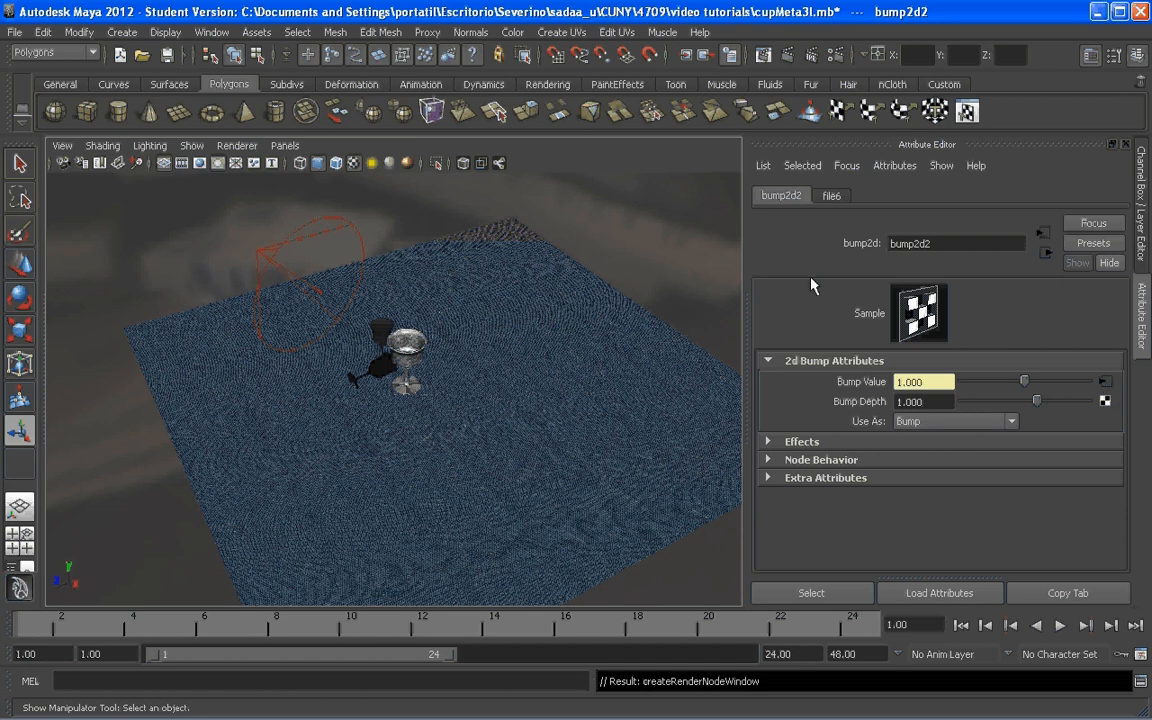
# Step: Load BLUE CARPET_BN.jpg from the carpet folder as the image of the floor's bump texture
pyautogui.click(831, 196)
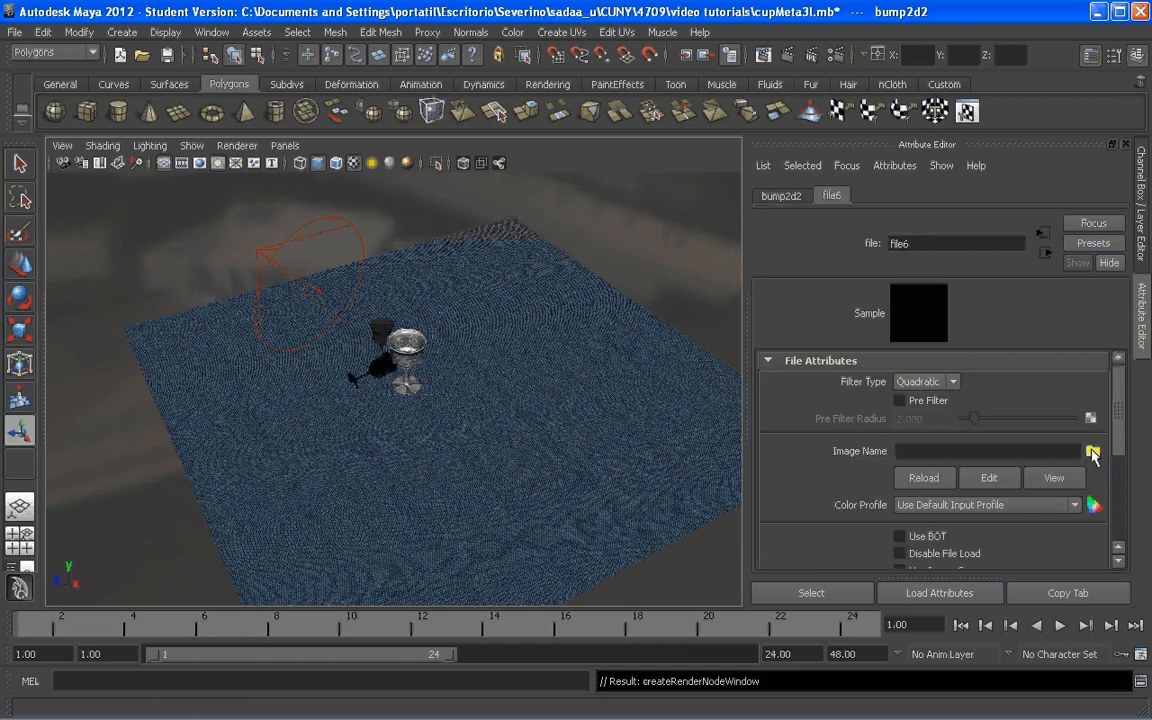
pyautogui.click(1092, 452)
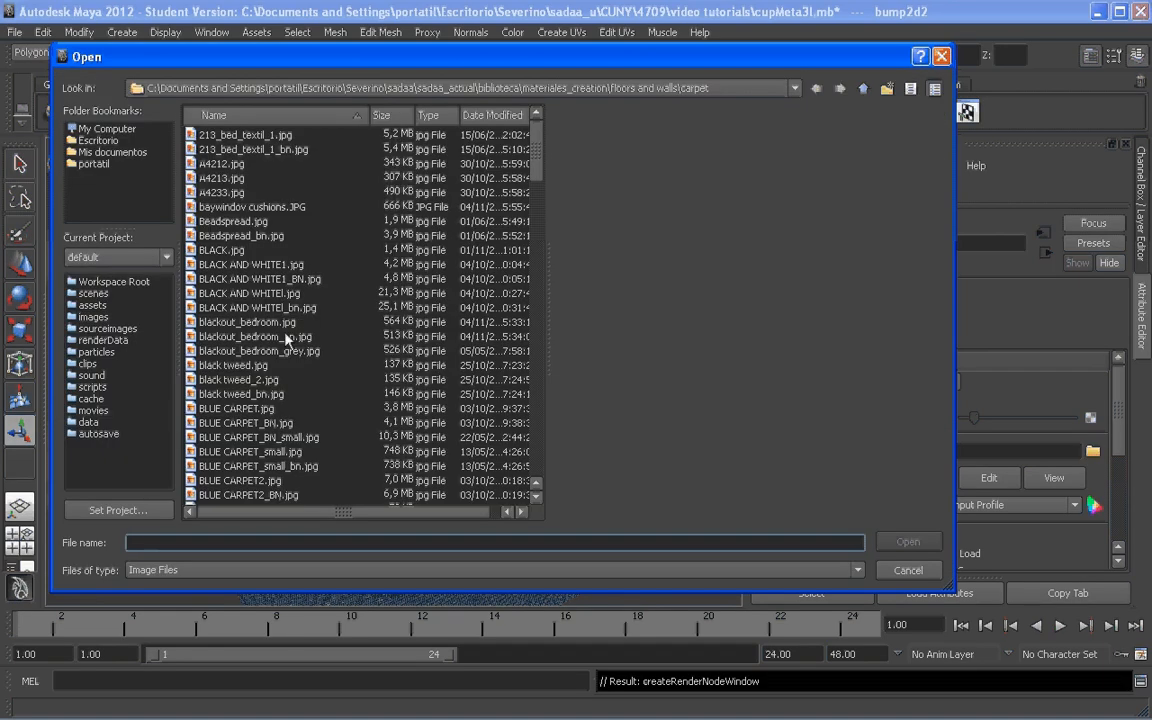
pyautogui.click(255, 336)
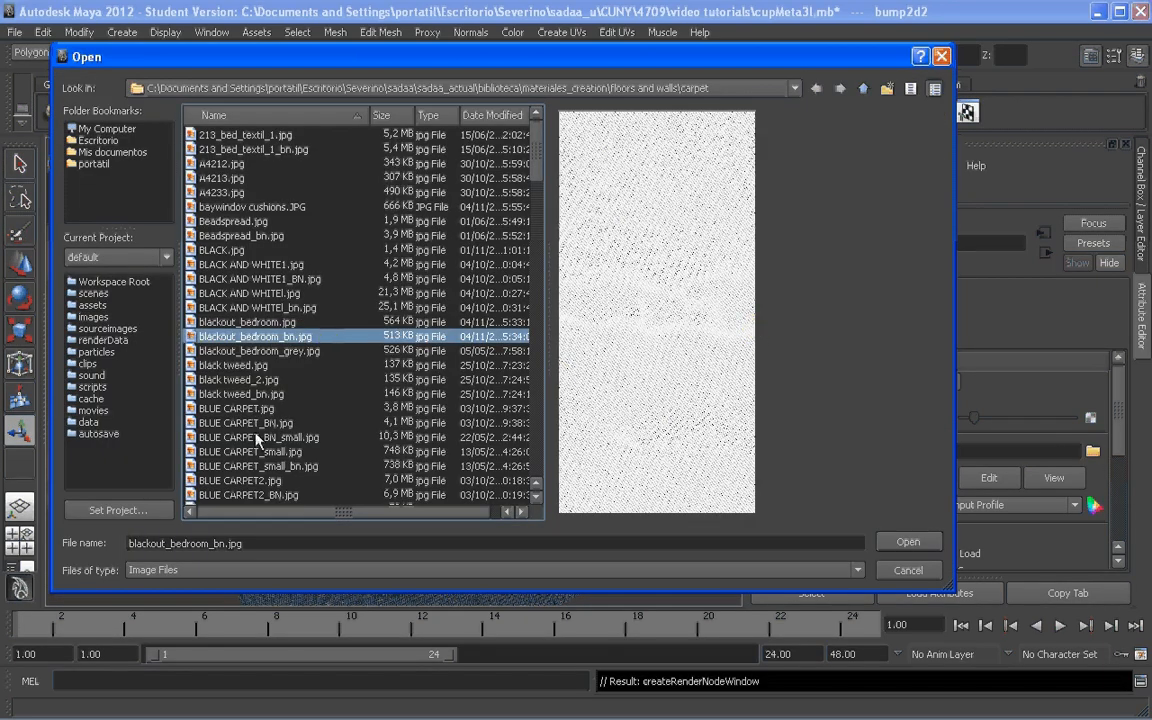
pyautogui.click(280, 424)
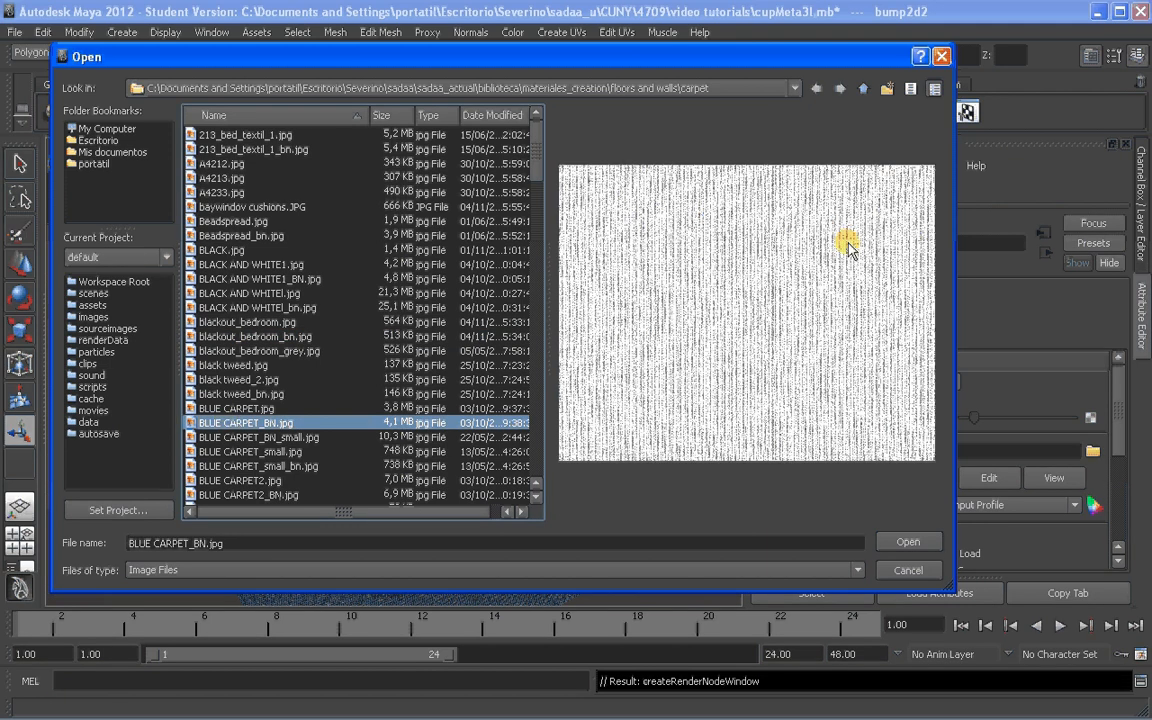
pyautogui.click(232, 408)
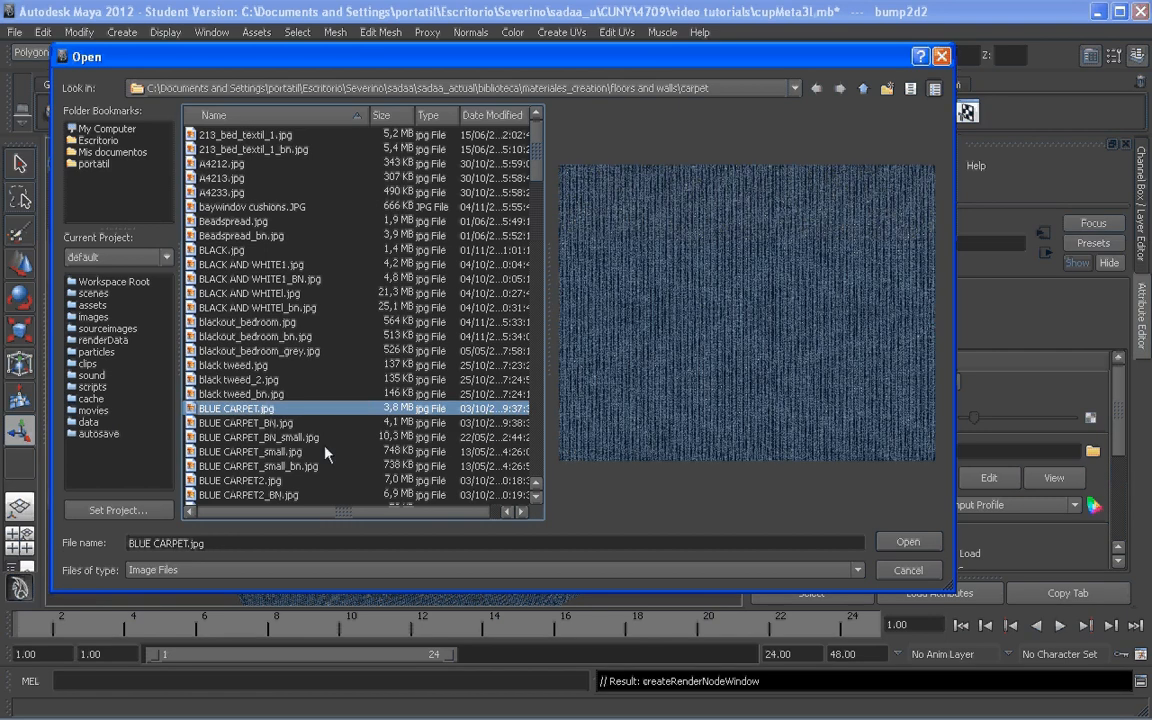
pyautogui.click(250, 422)
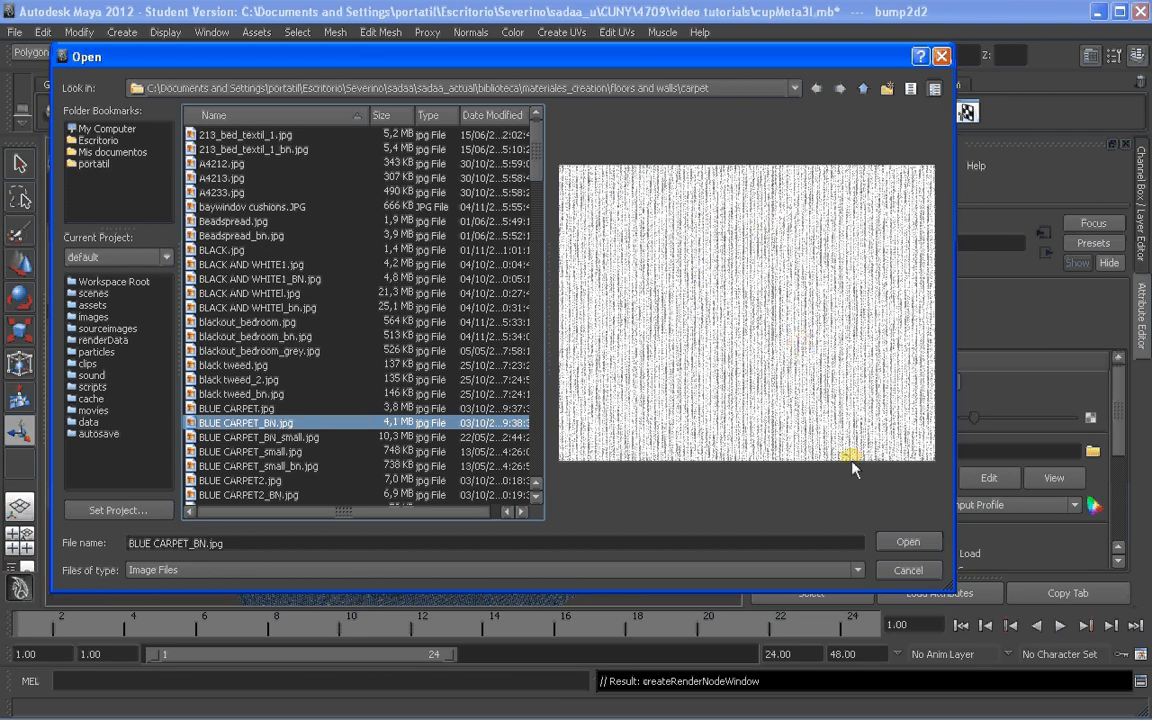
pyautogui.click(905, 541)
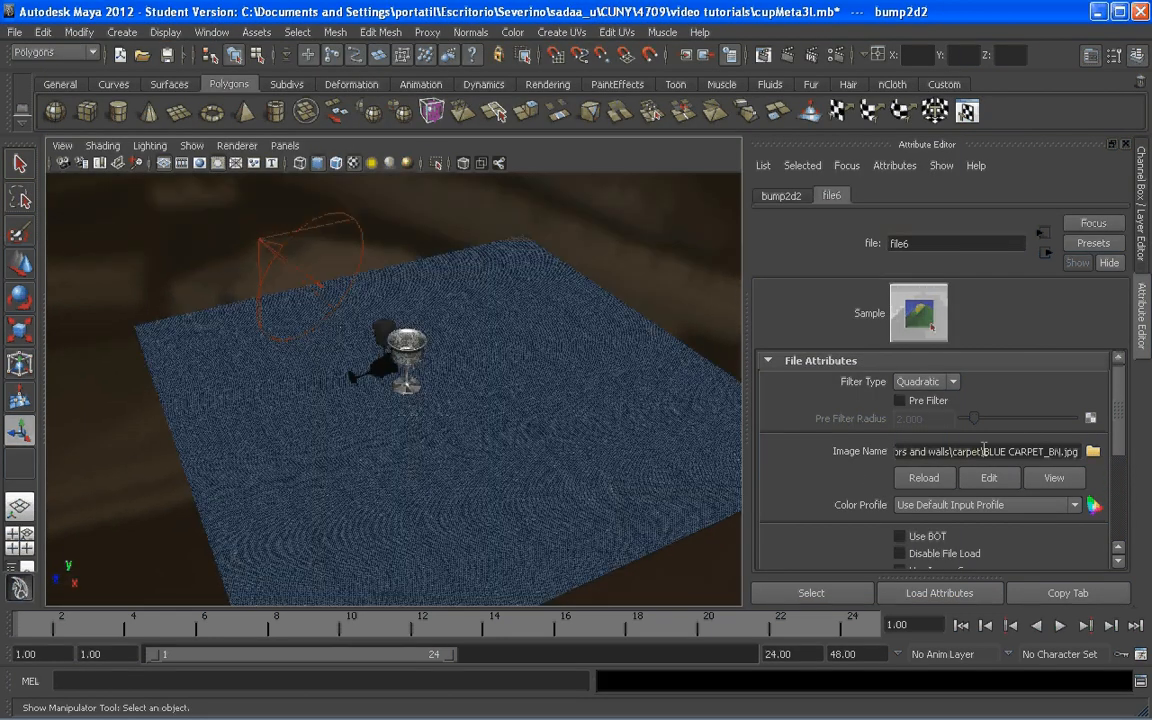
# Step: Slightly reduce the Bump Depth of the bump2d2 node on the floor's material
pyautogui.click(781, 195)
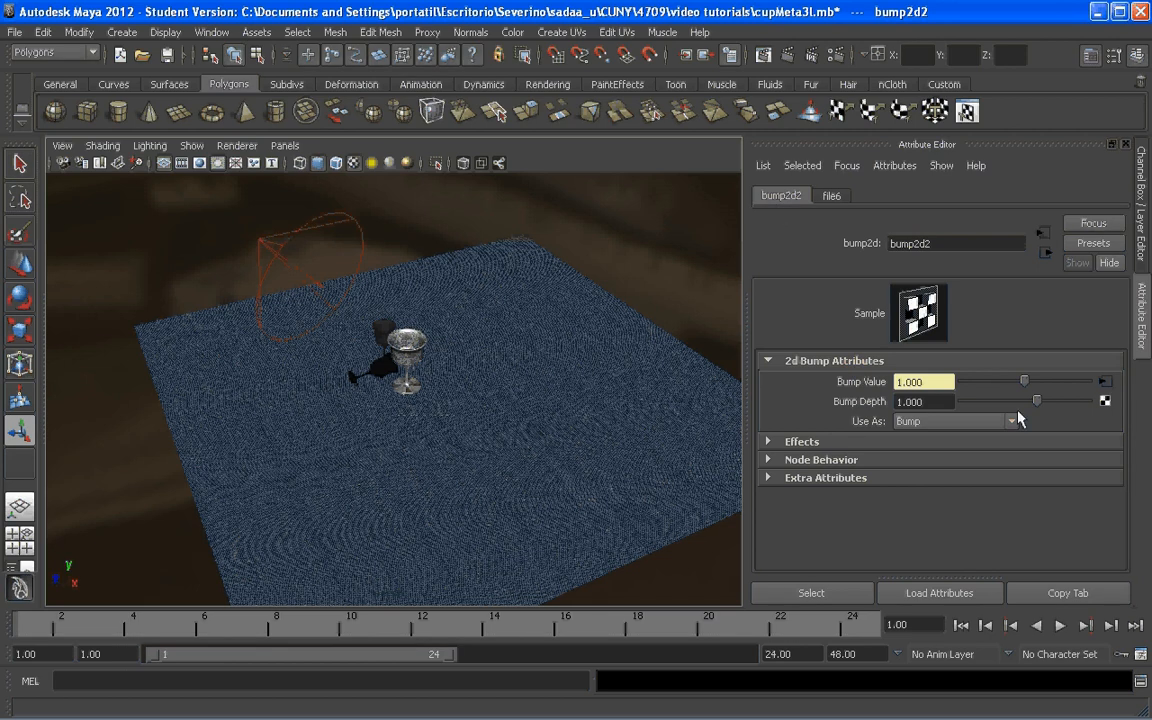
pyautogui.moveTo(1036, 400); pyautogui.dragTo(1027, 403)
pyautogui.keyDown('alt'); pyautogui.moveTo(526, 397); pyautogui.dragTo(569, 393); pyautogui.keyUp('alt')
# Step: Set the floor material's mental ray Mi Refraction Blur to 39 and Refraction Rays to 3
pyautogui.click(569, 393)
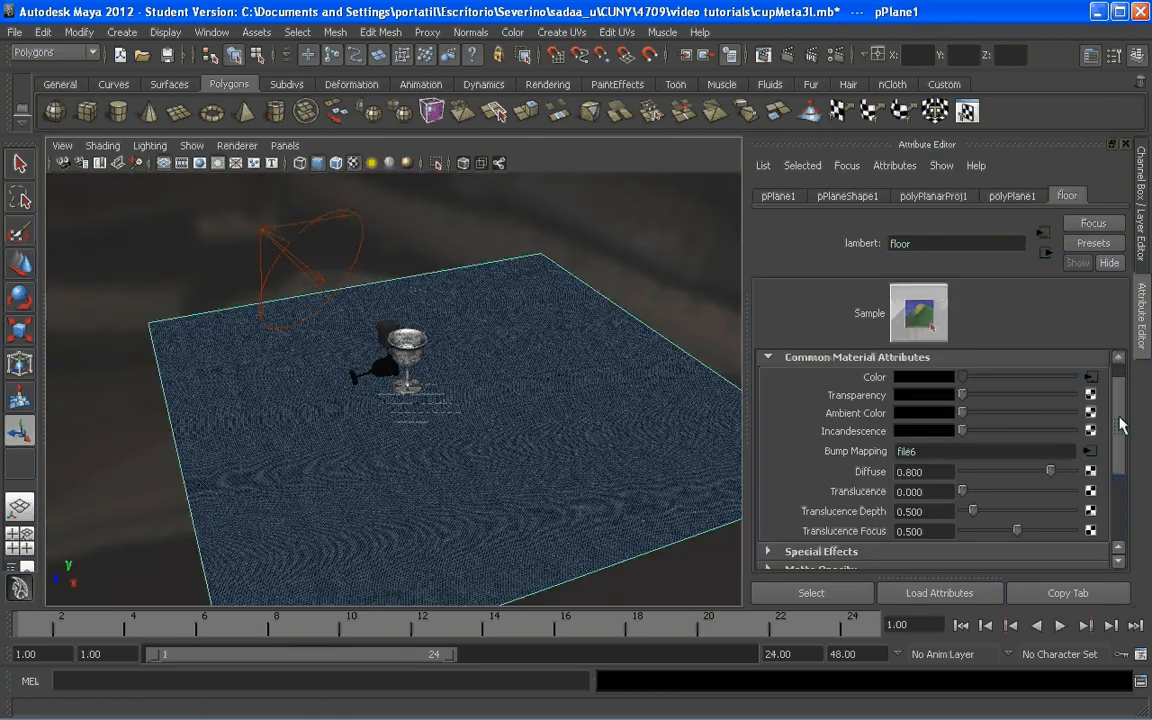
pyautogui.moveTo(1119, 417); pyautogui.dragTo(1119, 488)
pyautogui.click(808, 486)
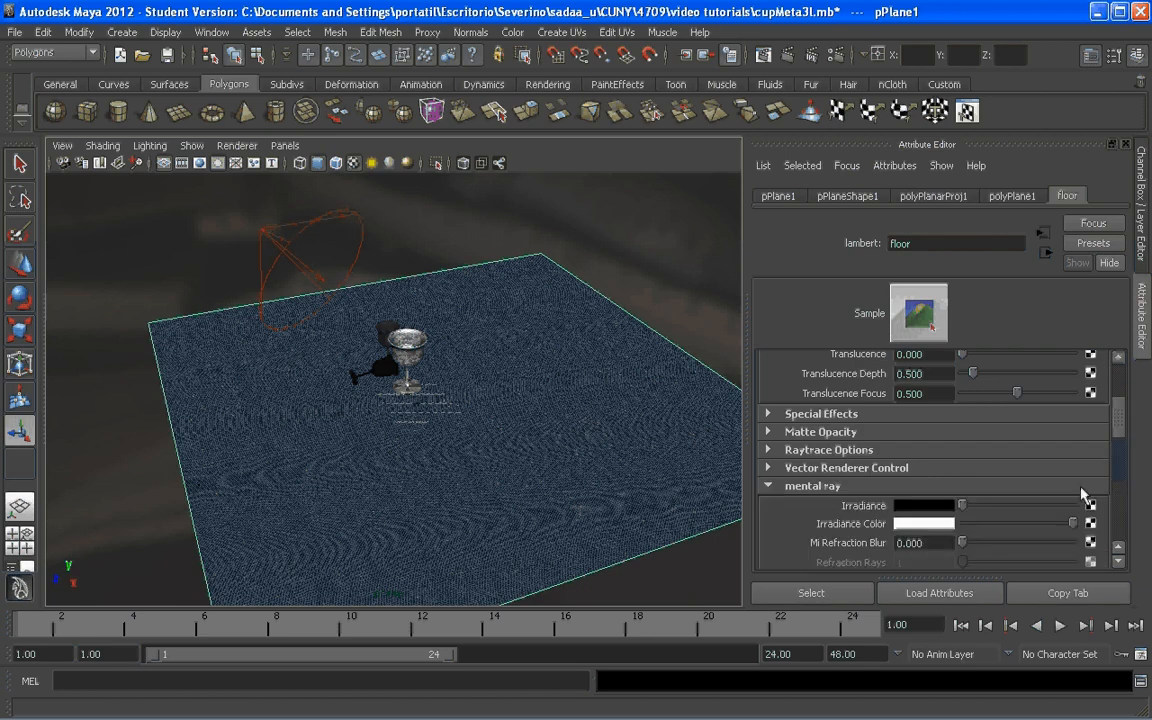
pyautogui.moveTo(1119, 418); pyautogui.dragTo(1122, 456)
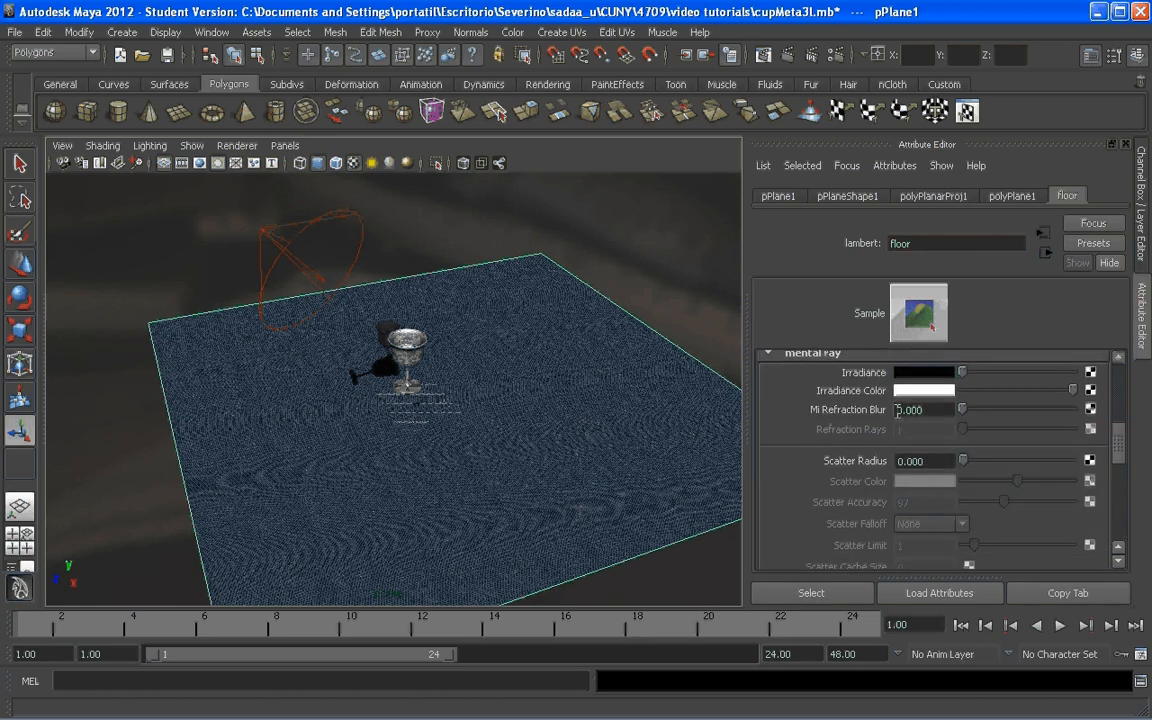
pyautogui.click(897, 410)
pyautogui.write('40')
pyautogui.press('Tab')
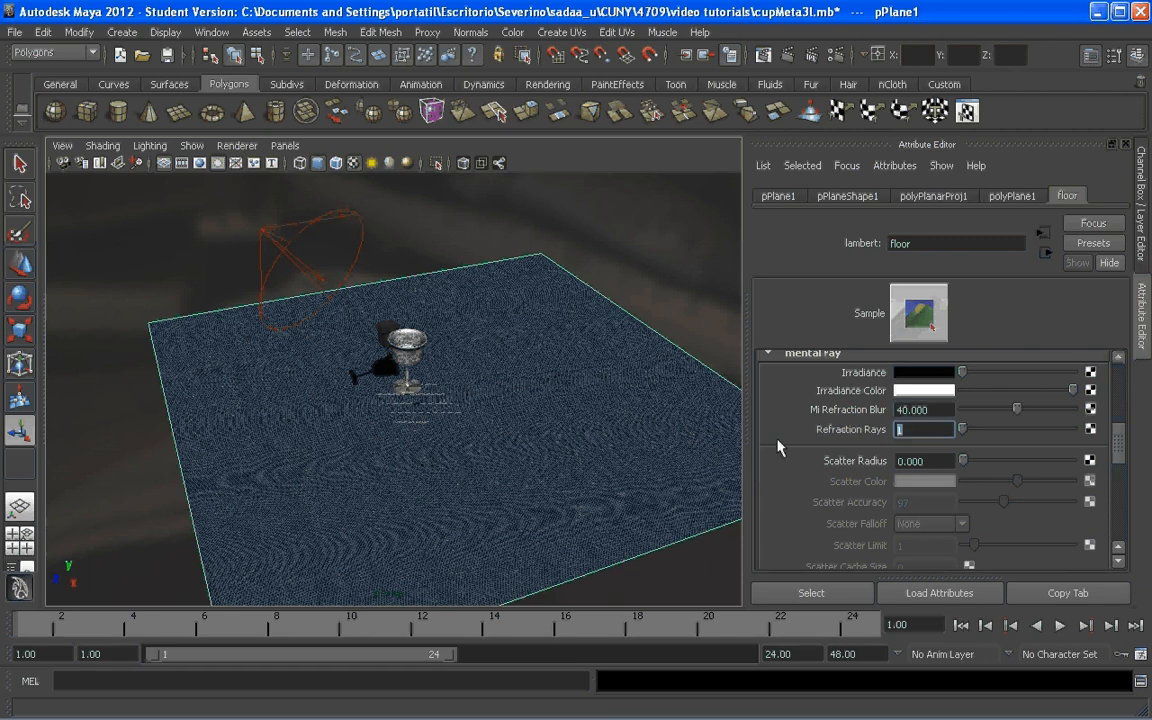
pyautogui.hotkey('shift', 'Tab')
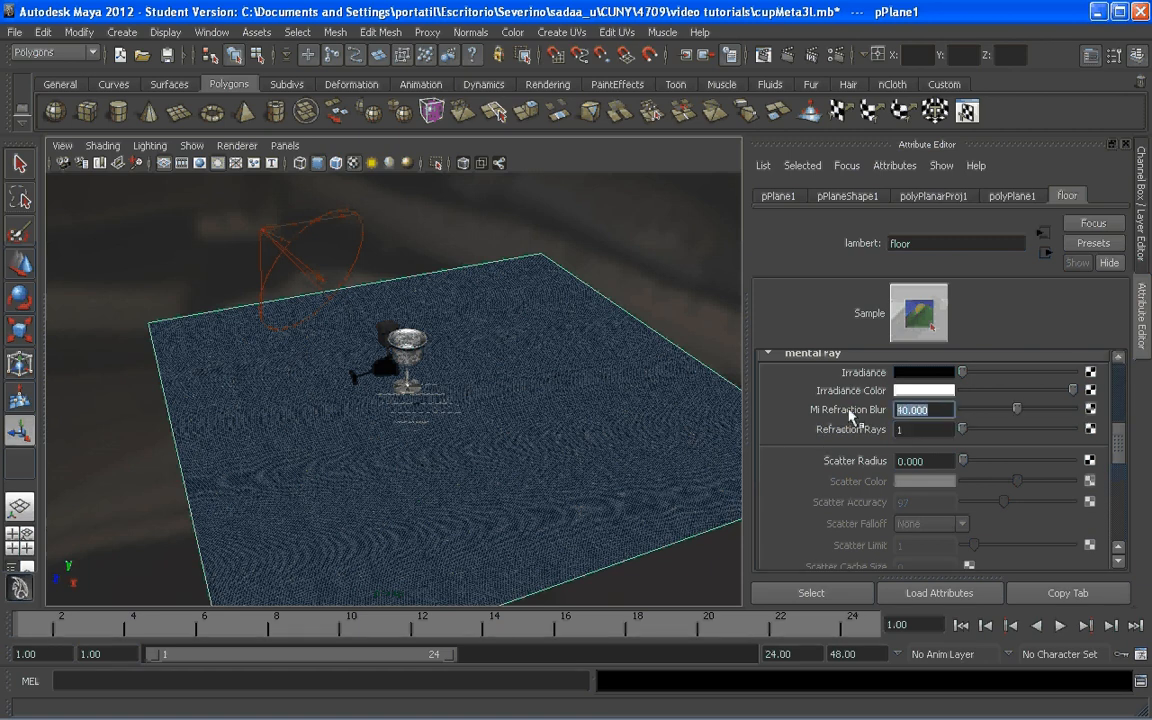
pyautogui.write('39')
pyautogui.press('Tab')
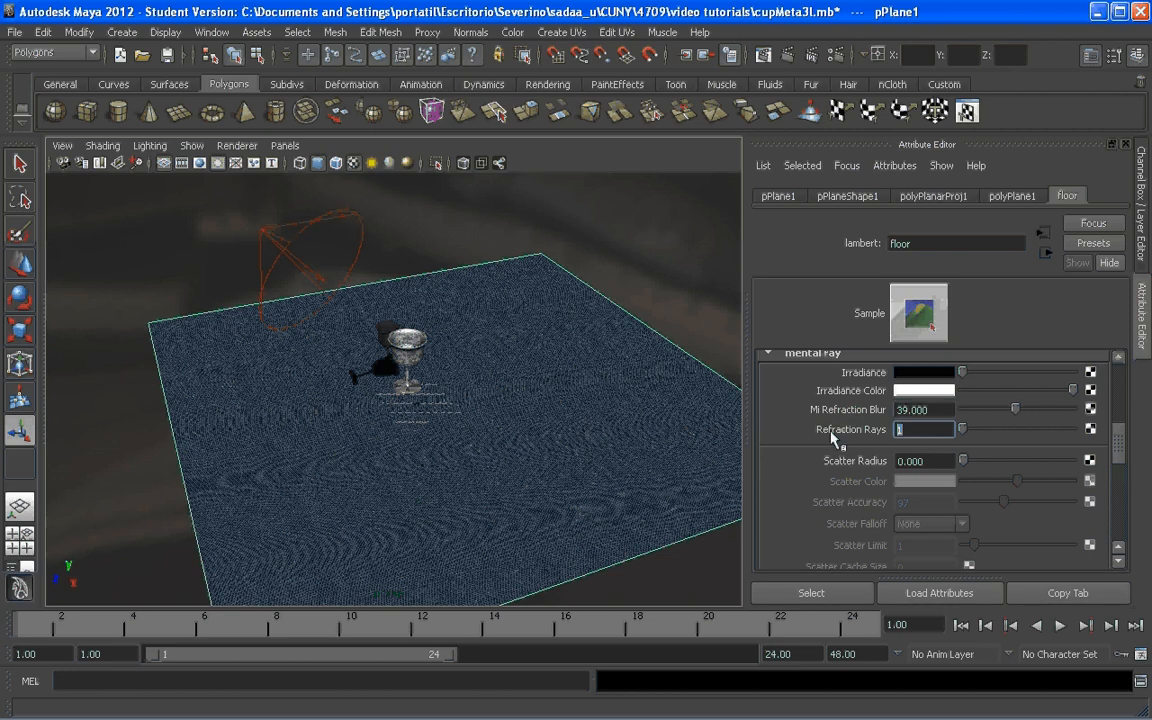
pyautogui.write('3')
# Step: Narrow the spot light's Cone Angle to about 67.3 and raise its Dropoff to about 6.2
pyautogui.keyDown('alt'); pyautogui.moveTo(455, 385); pyautogui.dragTo(435, 376); pyautogui.keyUp('alt')
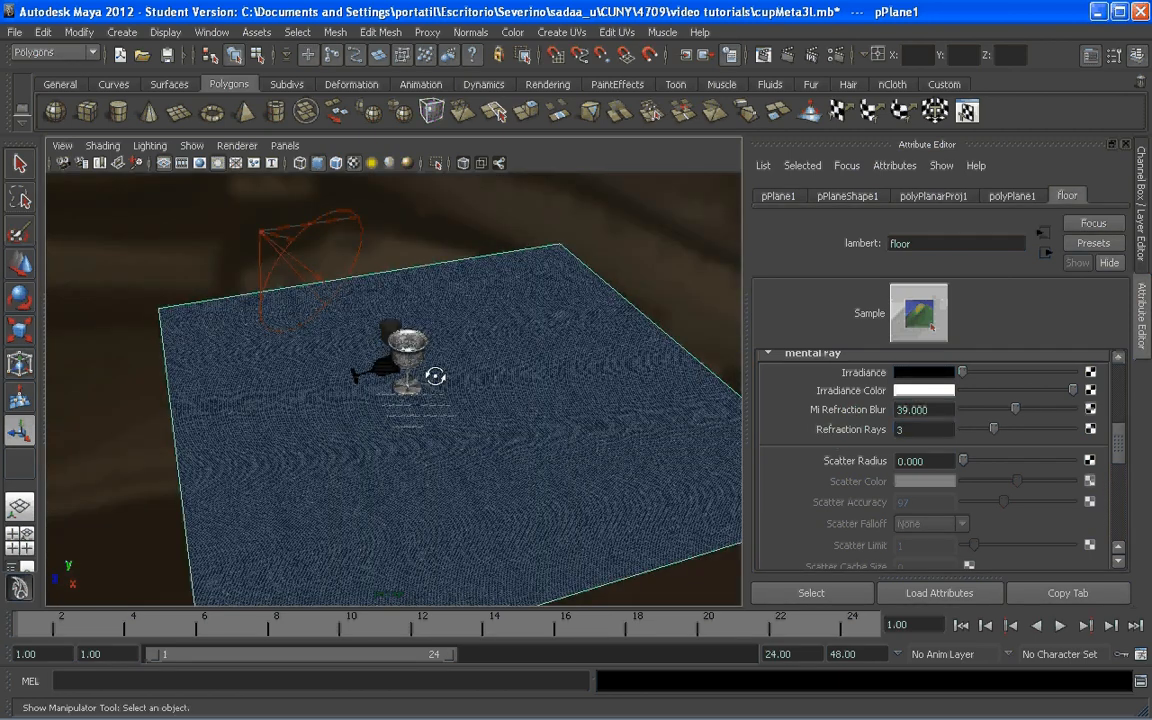
pyautogui.keyDown('alt'); pyautogui.moveTo(435, 376); pyautogui.dragTo(302, 293, button='right'); pyautogui.keyUp('alt')
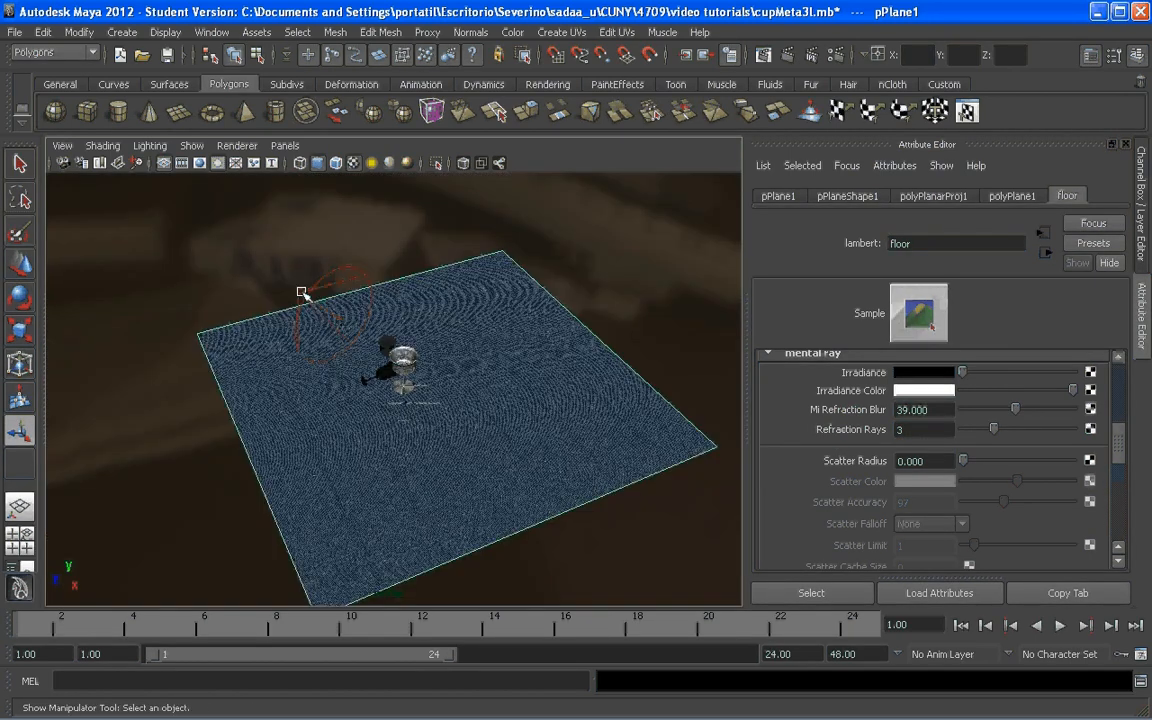
pyautogui.click(302, 293)
pyautogui.keyDown('alt'); pyautogui.moveTo(382, 362); pyautogui.dragTo(372, 330); pyautogui.keyUp('alt')
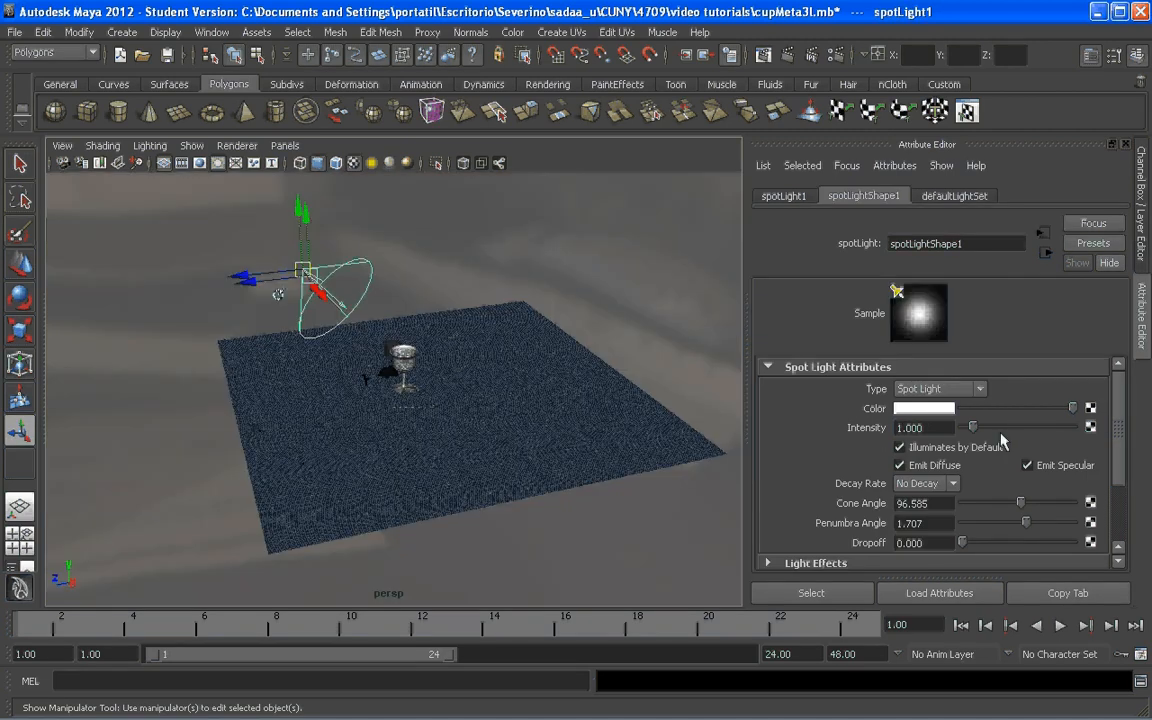
pyautogui.moveTo(1020, 503); pyautogui.dragTo(1004, 508)
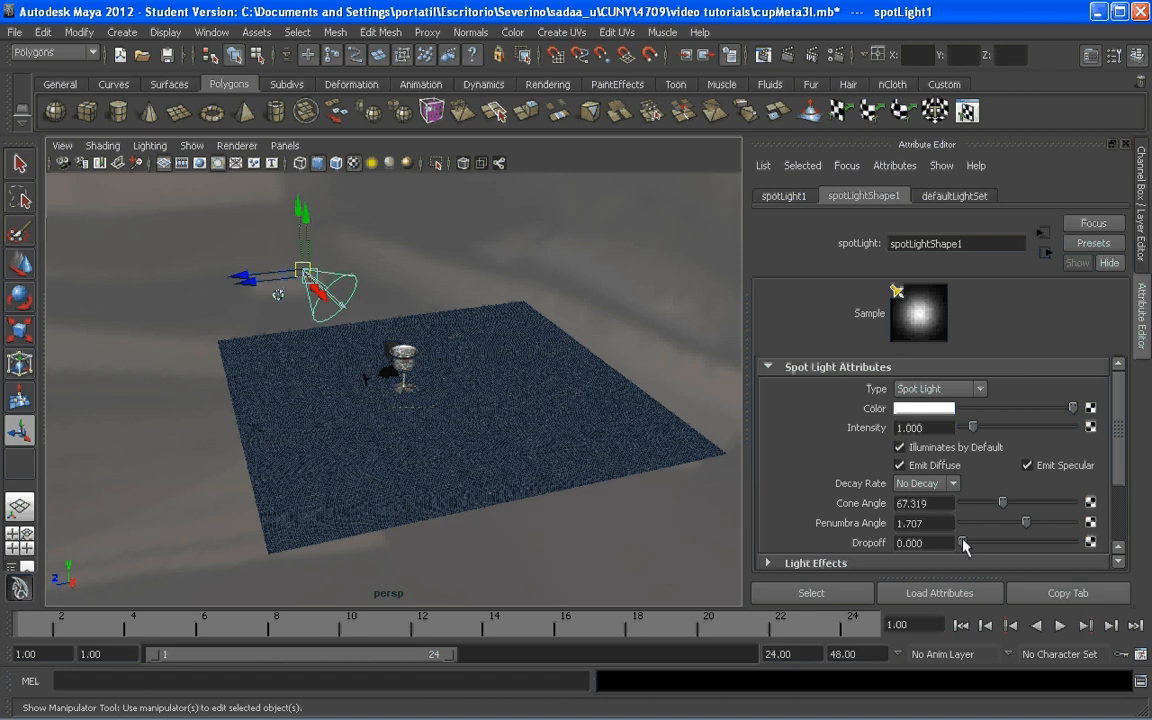
pyautogui.moveTo(963, 543); pyautogui.dragTo(966, 542)
# Step: Set the Fog Shadow Samples in the spot light's shadow attributes to 100
pyautogui.moveTo(1120, 447); pyautogui.dragTo(1040, 511)
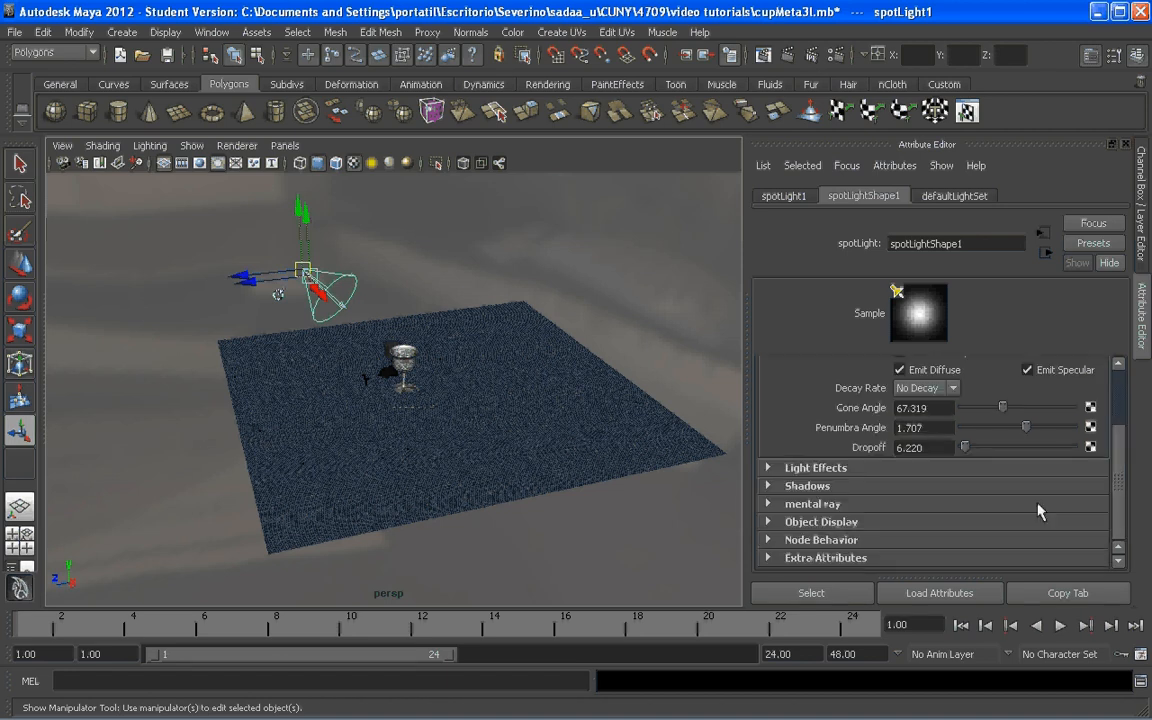
pyautogui.click(939, 484)
pyautogui.moveTo(1118, 415); pyautogui.dragTo(1027, 524)
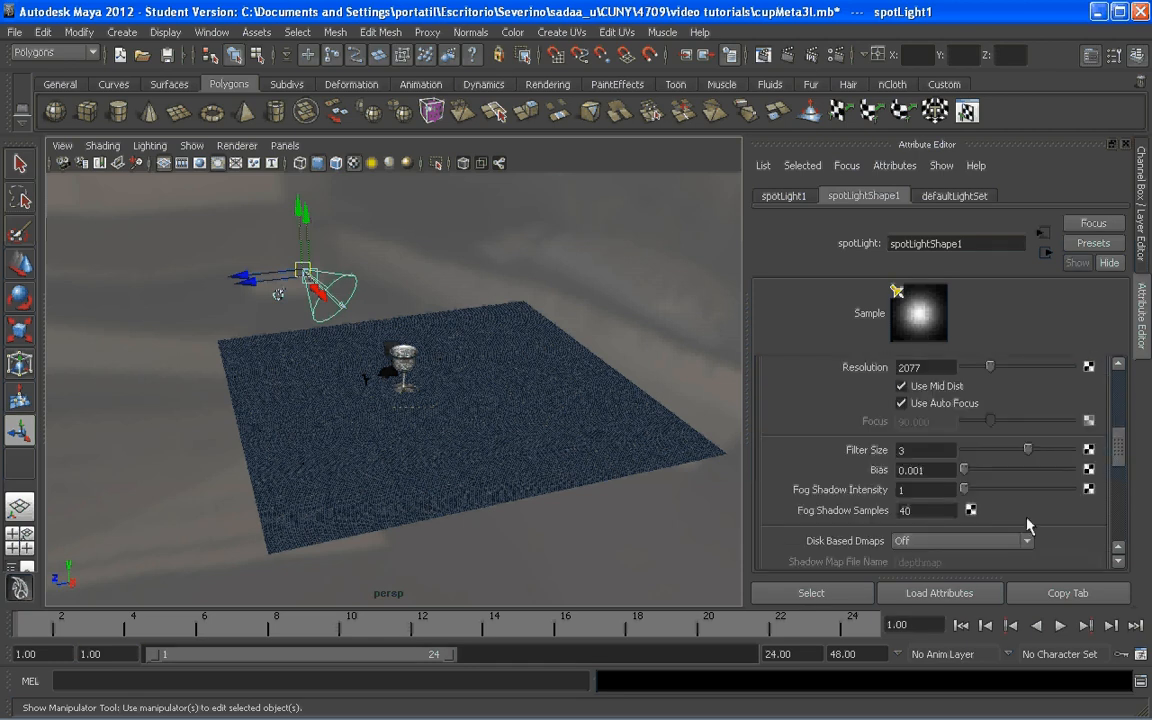
pyautogui.doubleClick(908, 510)
pyautogui.write('100')
pyautogui.press('Return')
pyautogui.scroll(3, 428, 386)
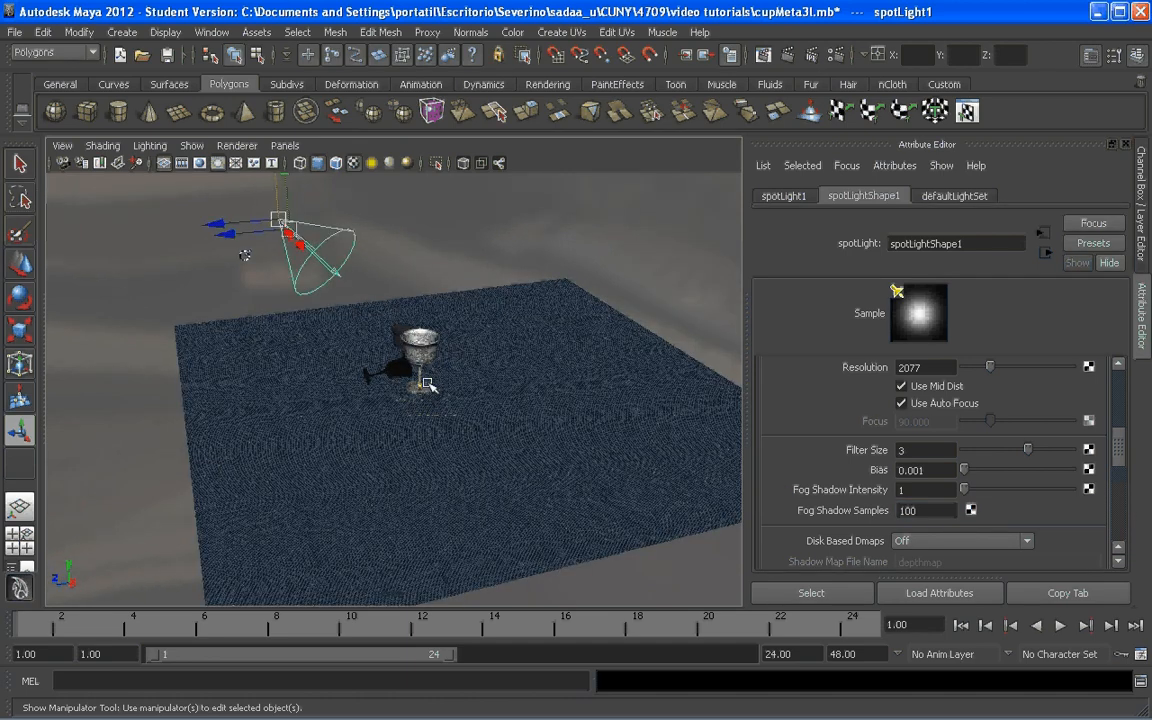
pyautogui.keyDown('alt'); pyautogui.moveTo(428, 386); pyautogui.dragTo(453, 400); pyautogui.keyUp('alt')
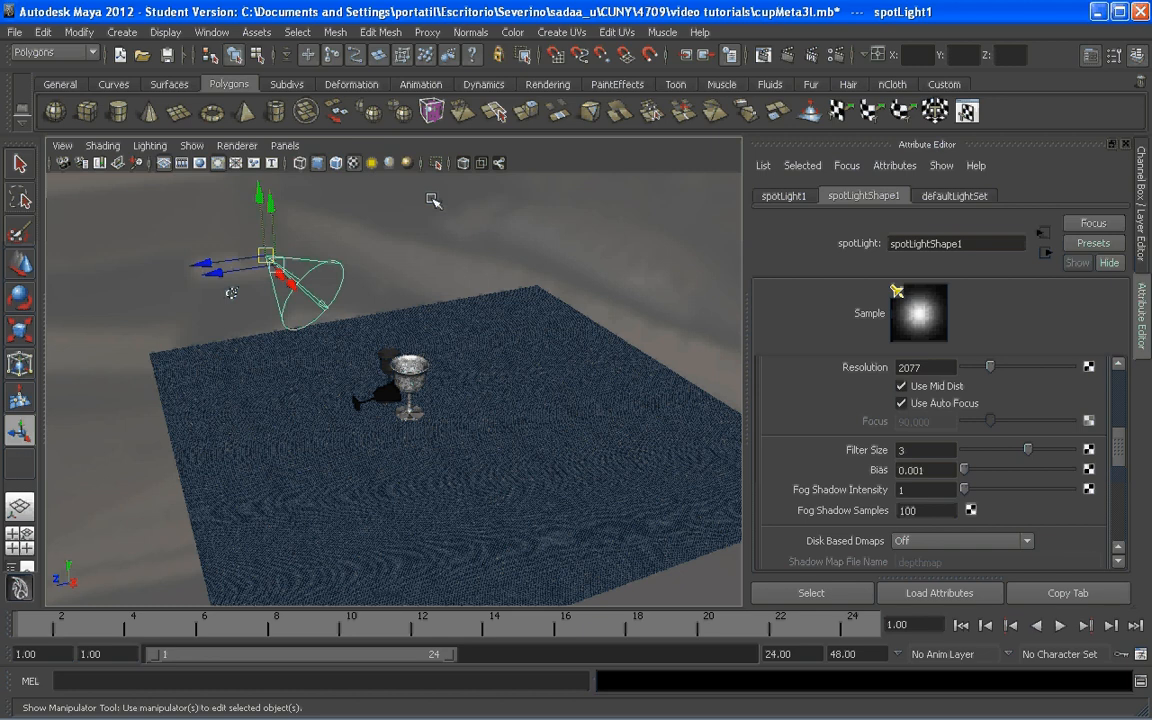
# Step: Enable Global Illumination and Final Gathering in the mental ray render settings
pyautogui.click(838, 57)
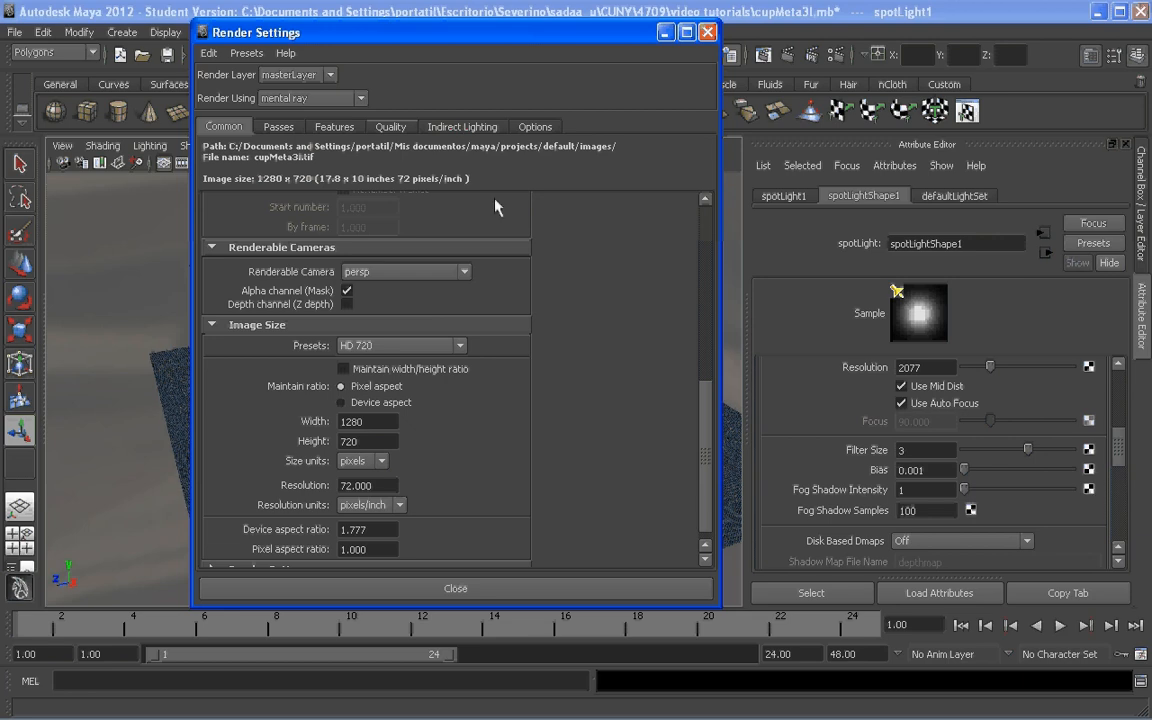
pyautogui.click(390, 126)
pyautogui.click(456, 128)
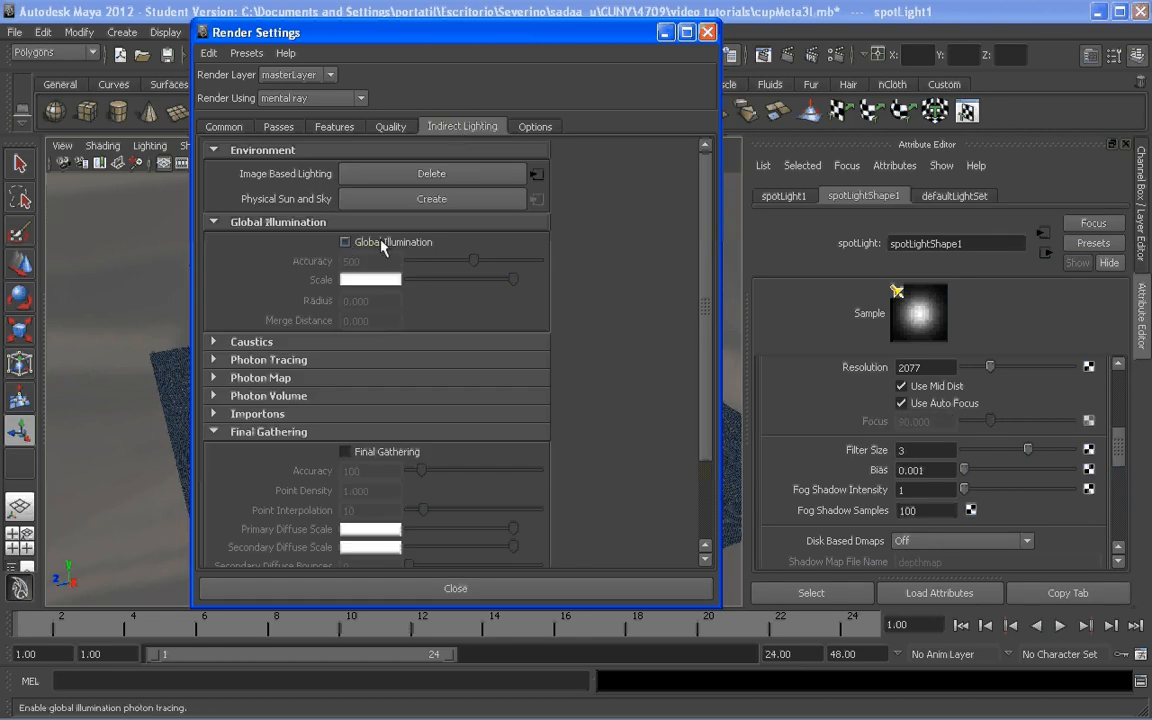
pyautogui.click(346, 242)
pyautogui.click(345, 452)
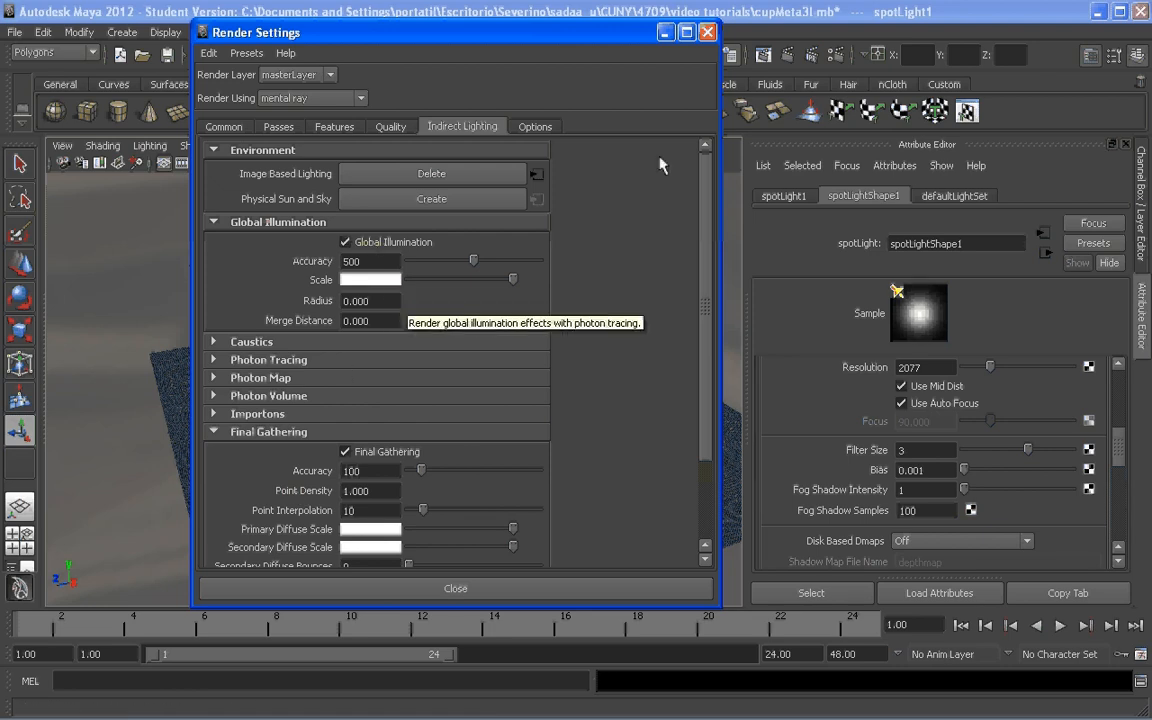
pyautogui.moveTo(706, 38); pyautogui.dragTo(700, 44)
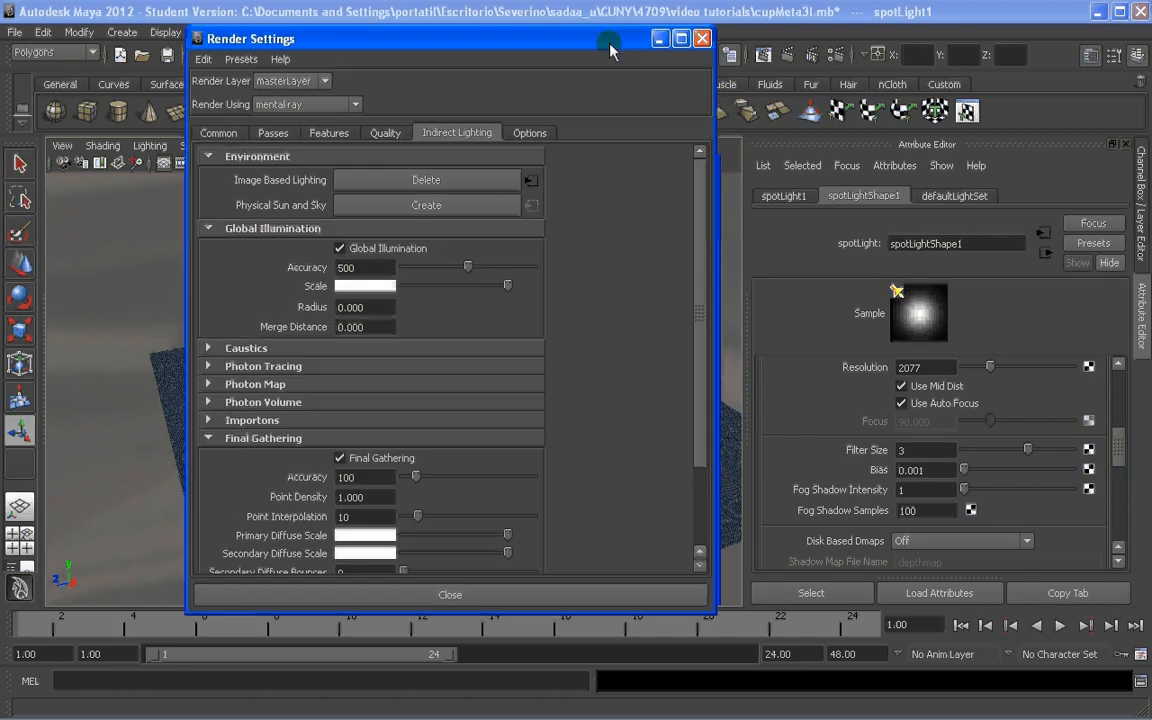
pyautogui.click(703, 39)
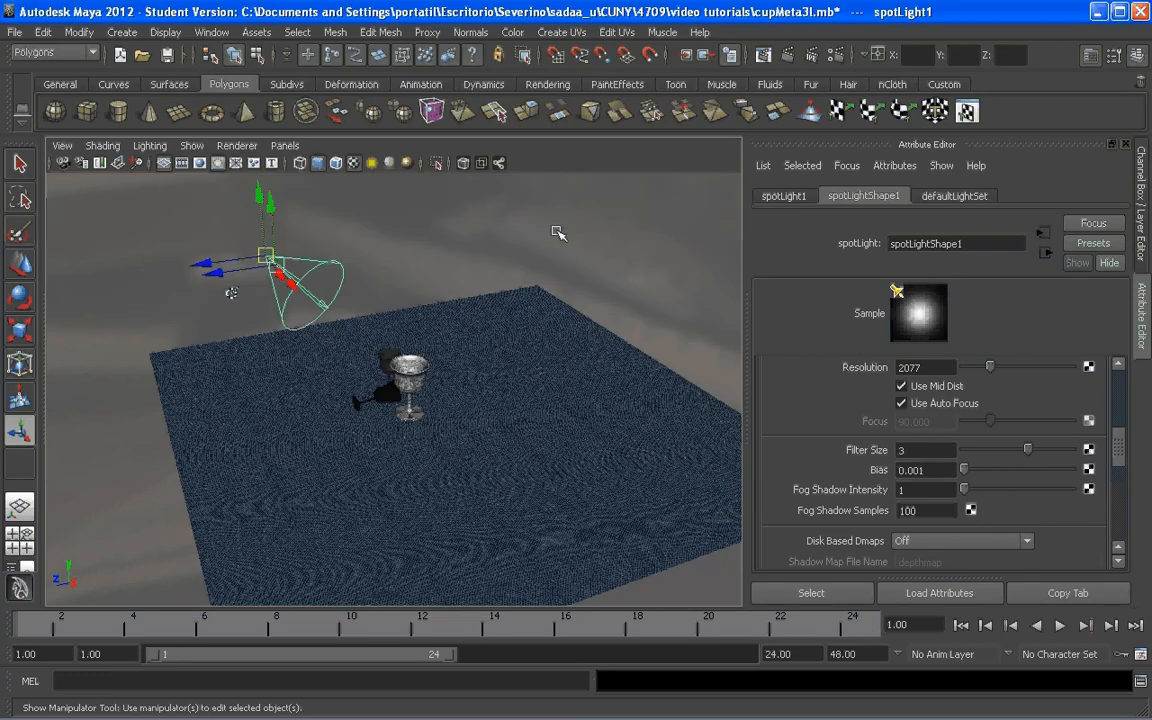
# Step: Switch the perspective view to the stored close-up framing of the metal cup
pyautogui.click(60, 147)
pyautogui.moveTo(105, 318)
pyautogui.click(280, 314)
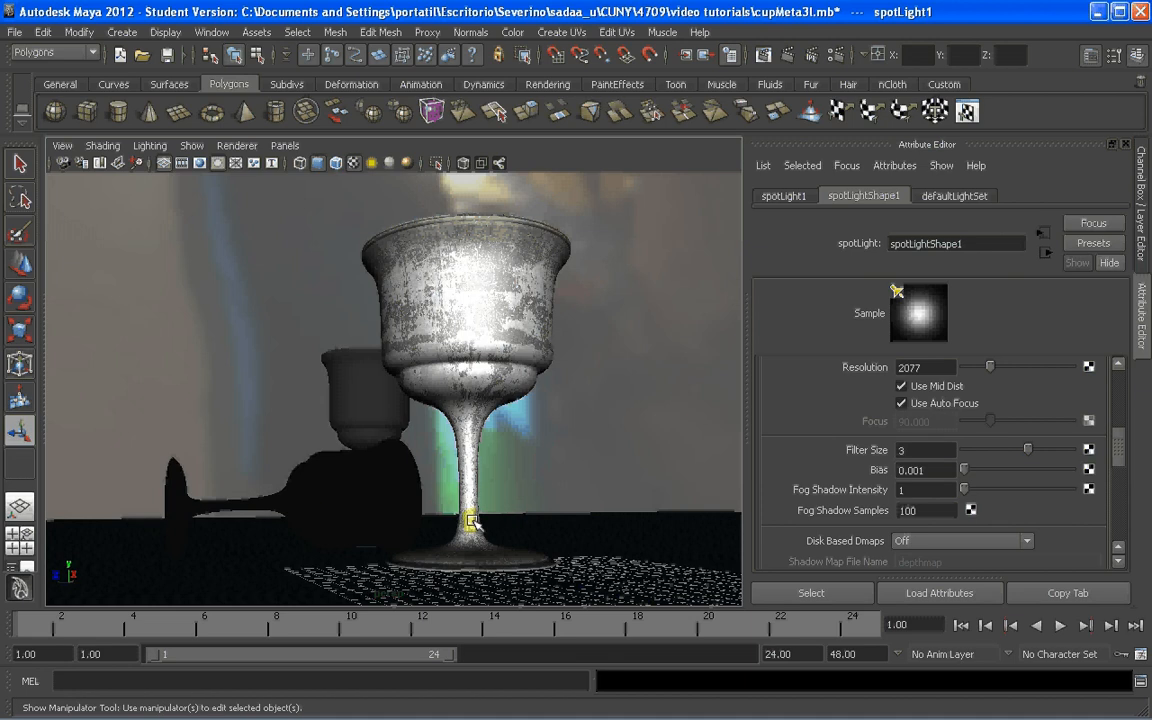
pyautogui.click(770, 58)
pyautogui.moveTo(540, 48); pyautogui.dragTo(875, 50)
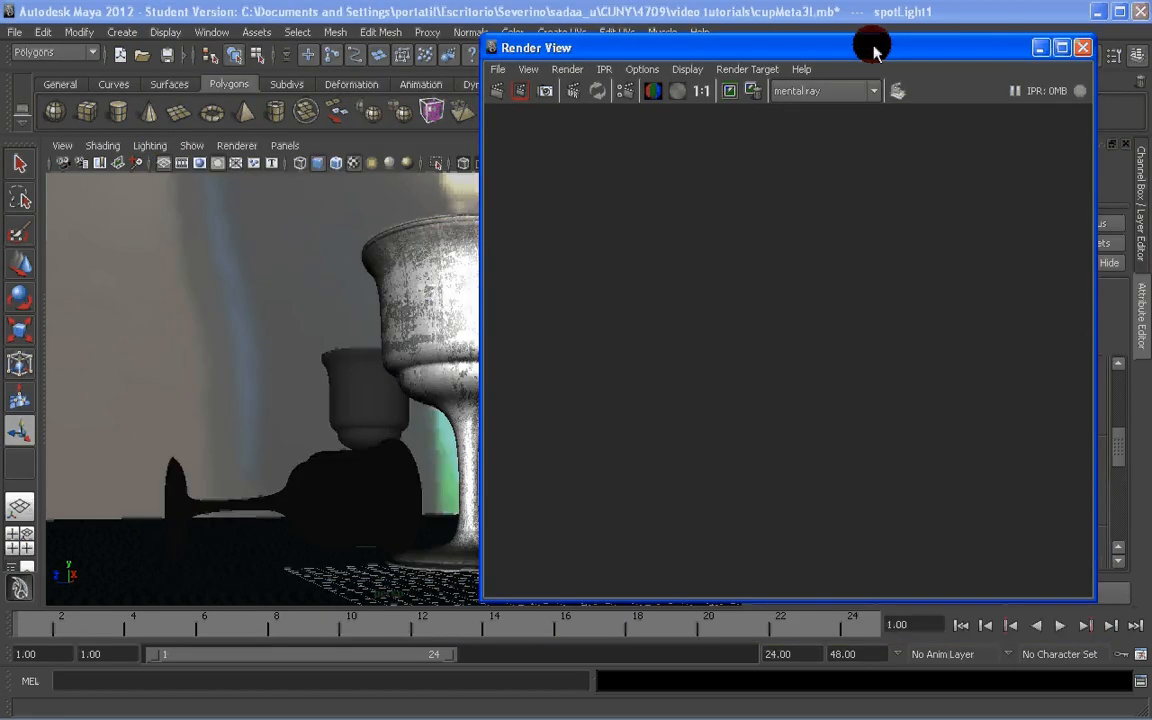
pyautogui.click(1082, 48)
# Step: Review the available image size presets in the common render settings
pyautogui.click(760, 56)
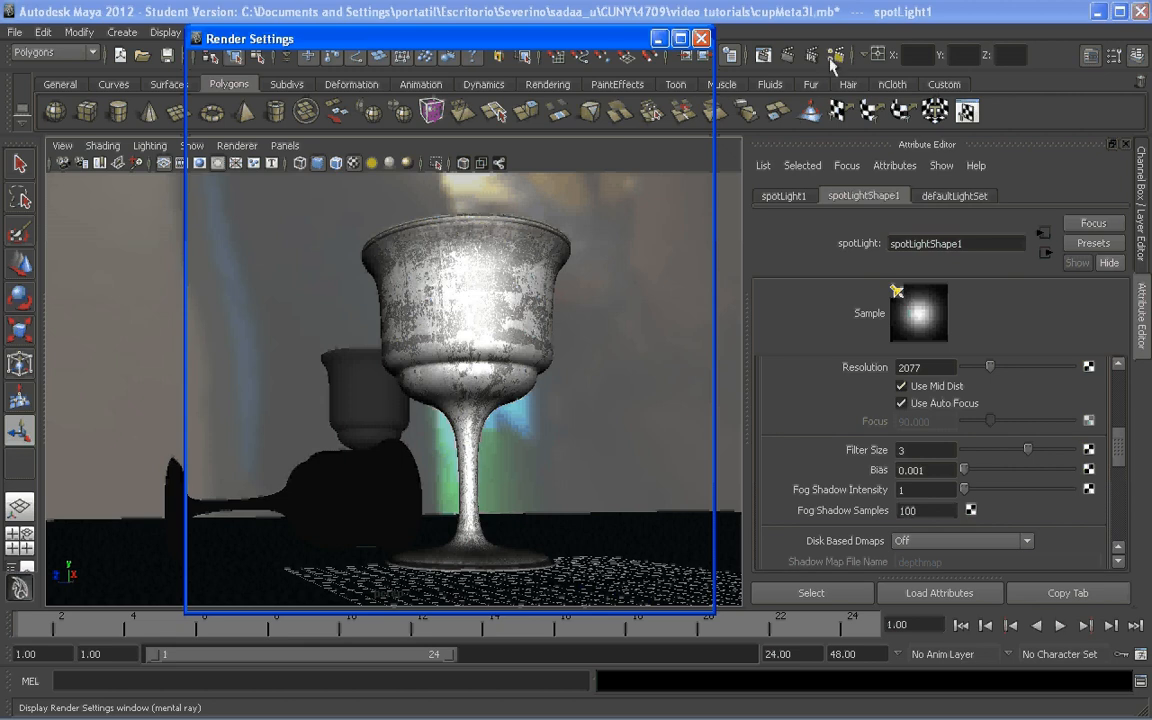
pyautogui.click(217, 132)
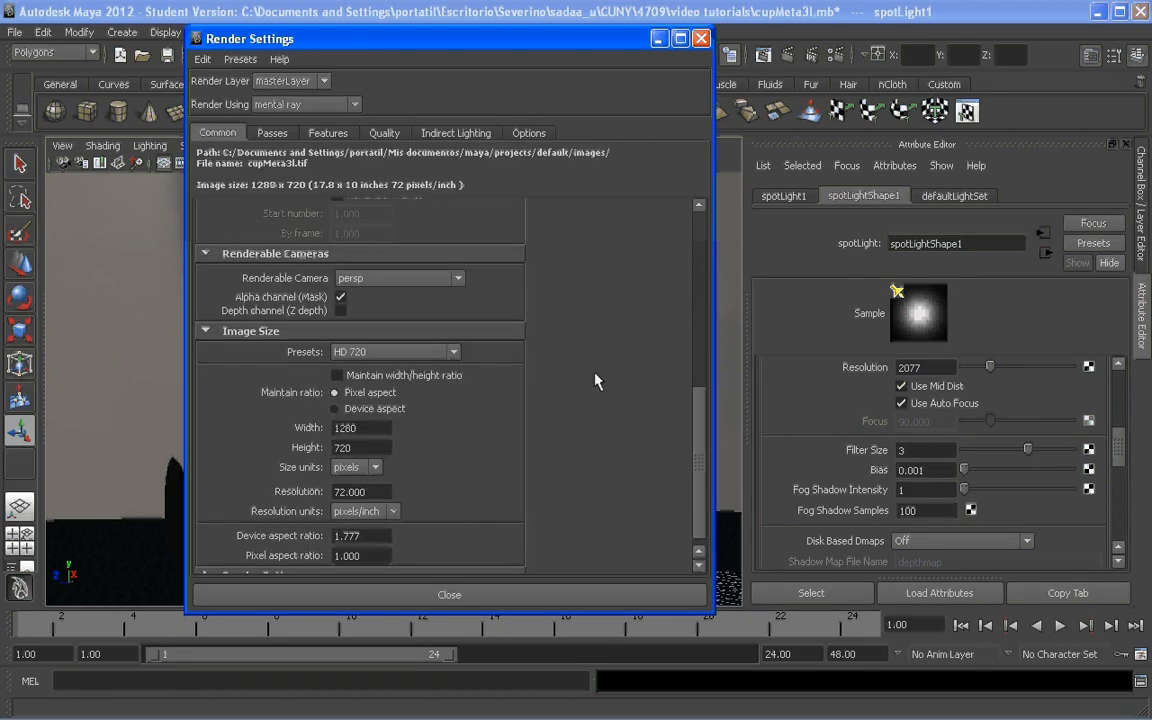
pyautogui.click(395, 352)
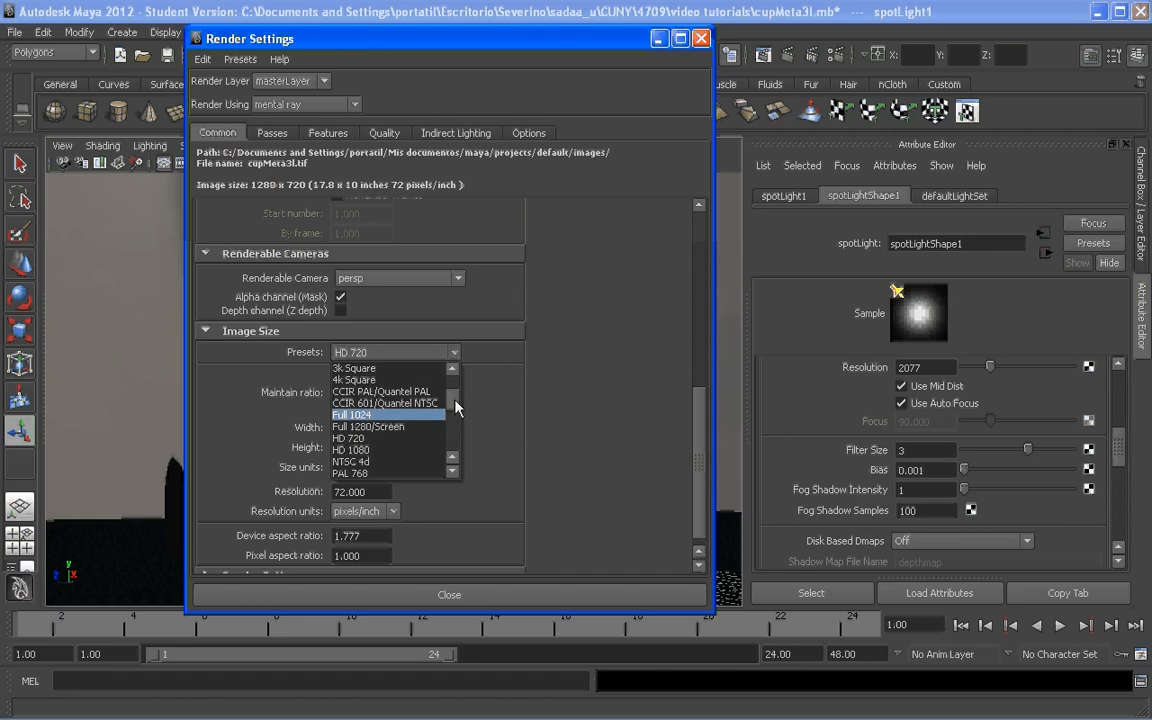
pyautogui.scroll(-1, 418, 430)
pyautogui.scroll(-2, 418, 430)
pyautogui.scroll(-1, 360, 418)
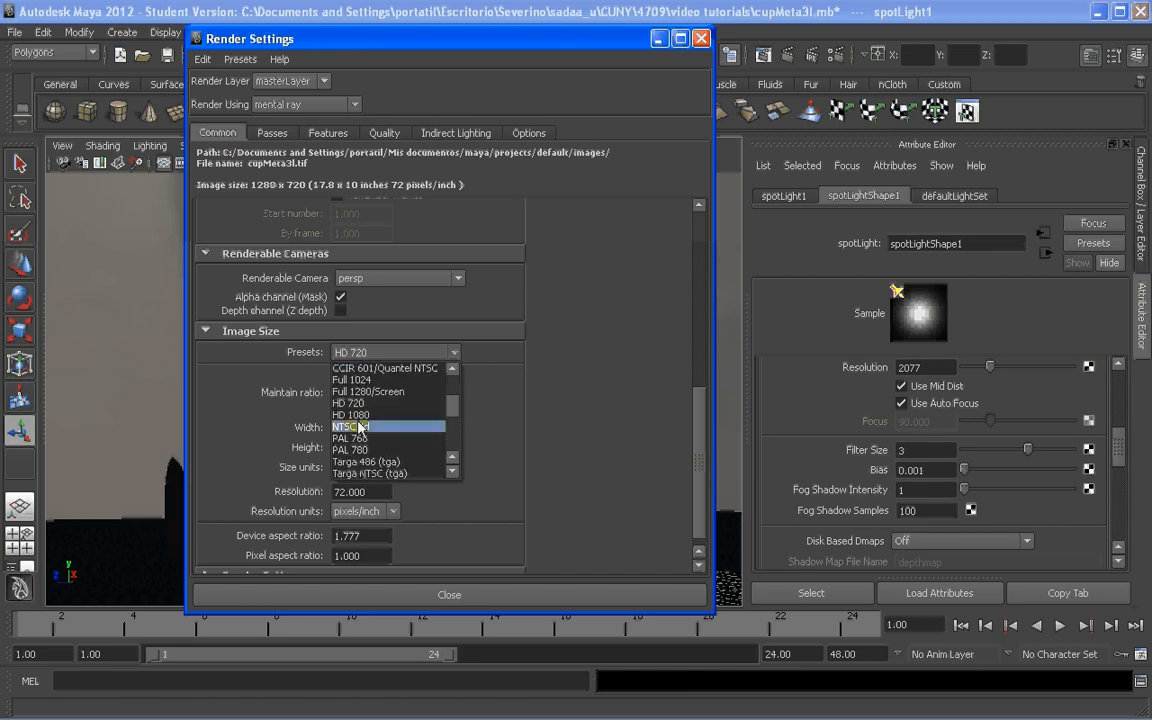
pyautogui.click(600, 395)
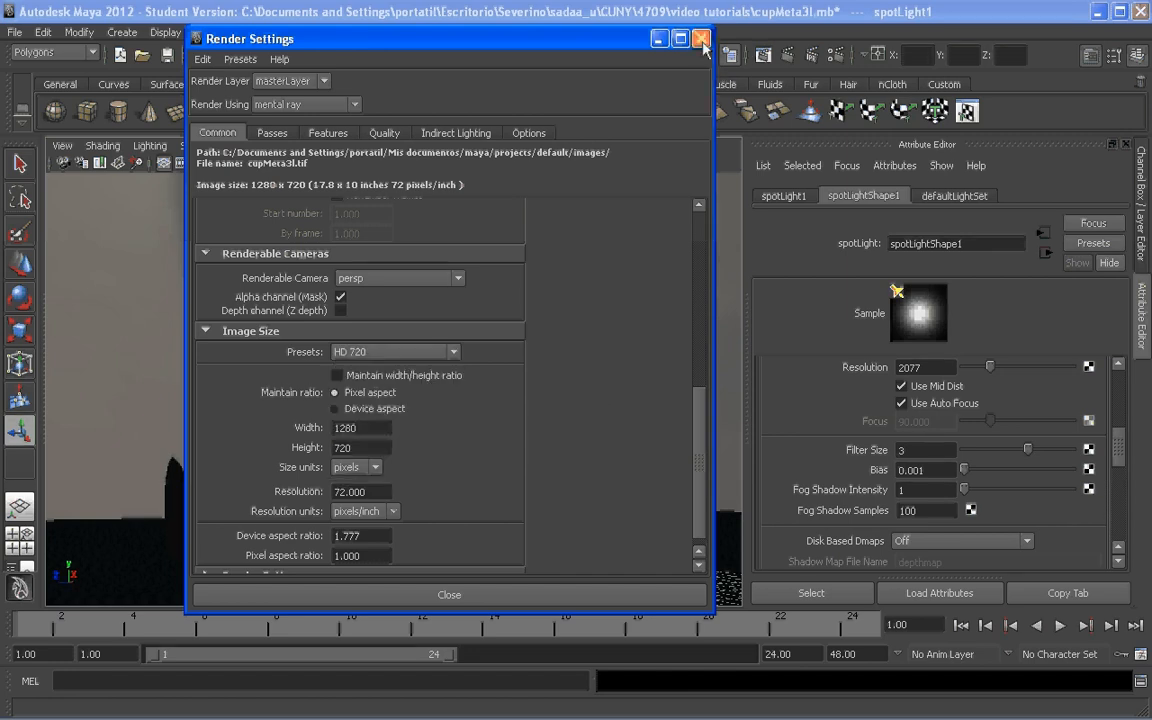
pyautogui.click(702, 39)
# Step: Render a wide rectangular region across the cup's lower bowl and stem with mental ray
pyautogui.click(814, 55)
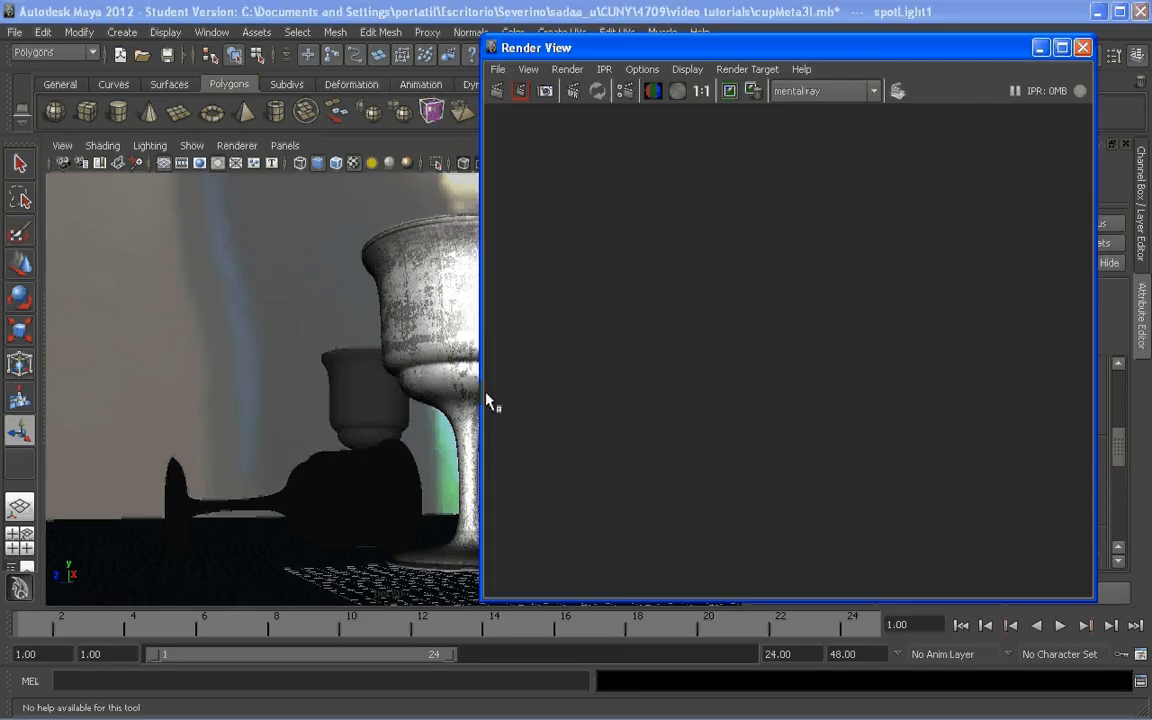
pyautogui.moveTo(555, 467); pyautogui.dragTo(916, 545)
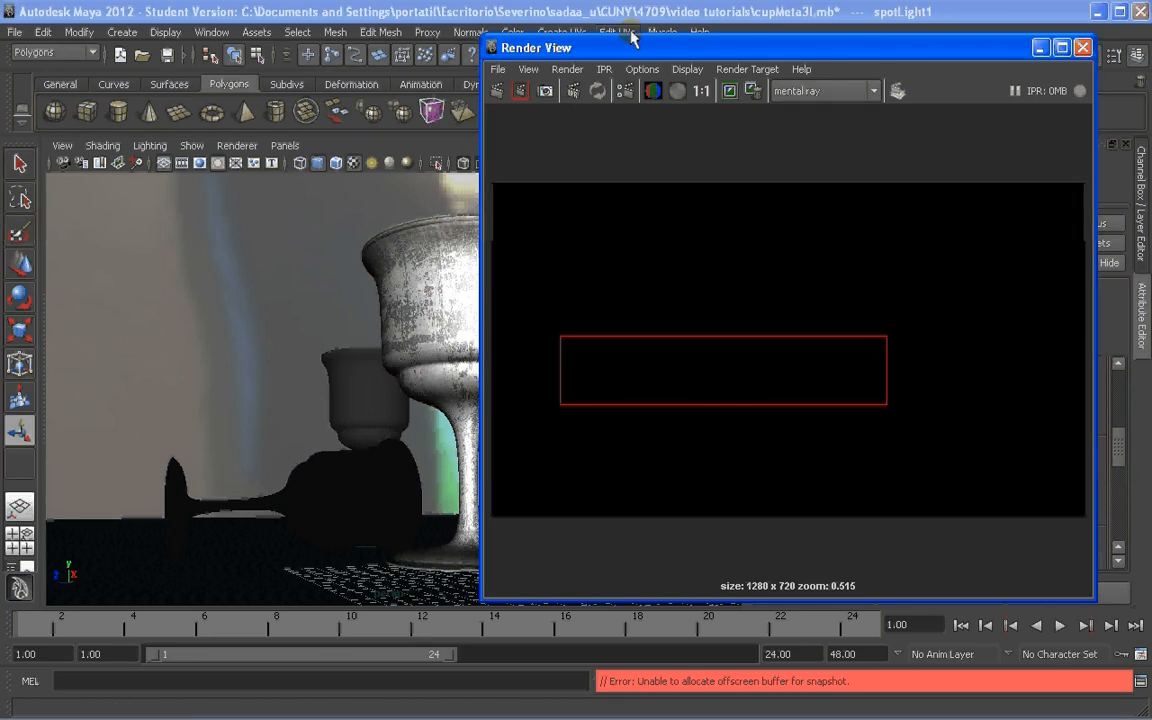
pyautogui.moveTo(665, 52); pyautogui.dragTo(538, 53)
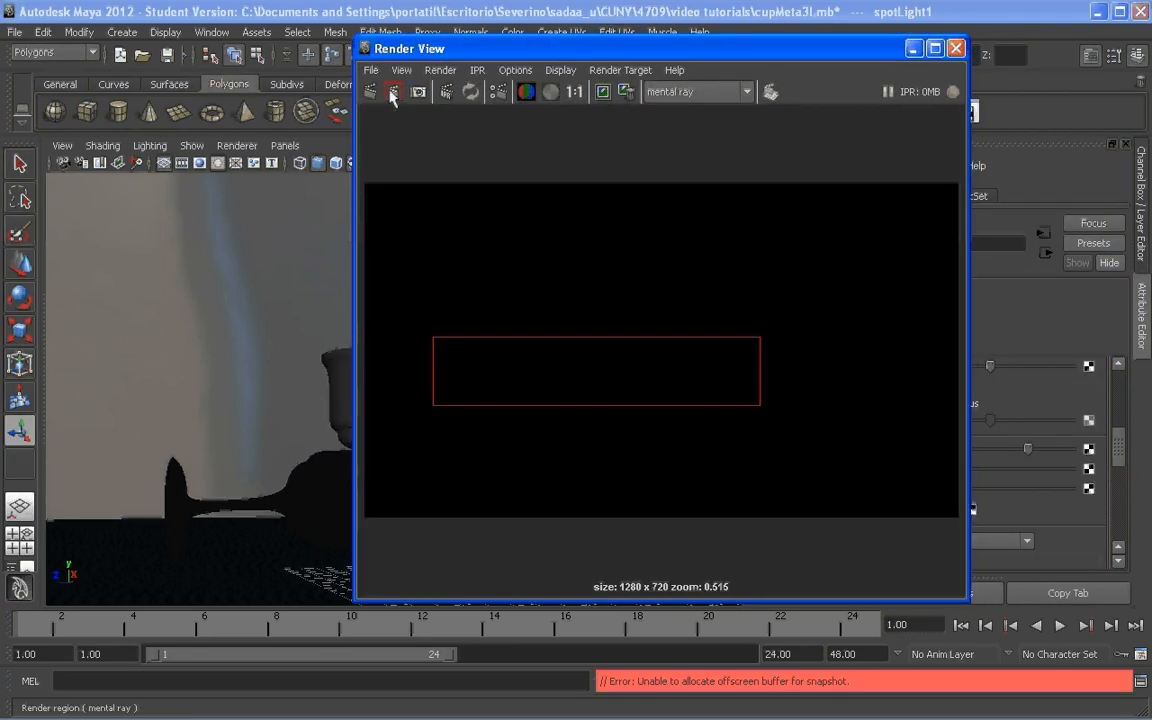
pyautogui.click(394, 93)
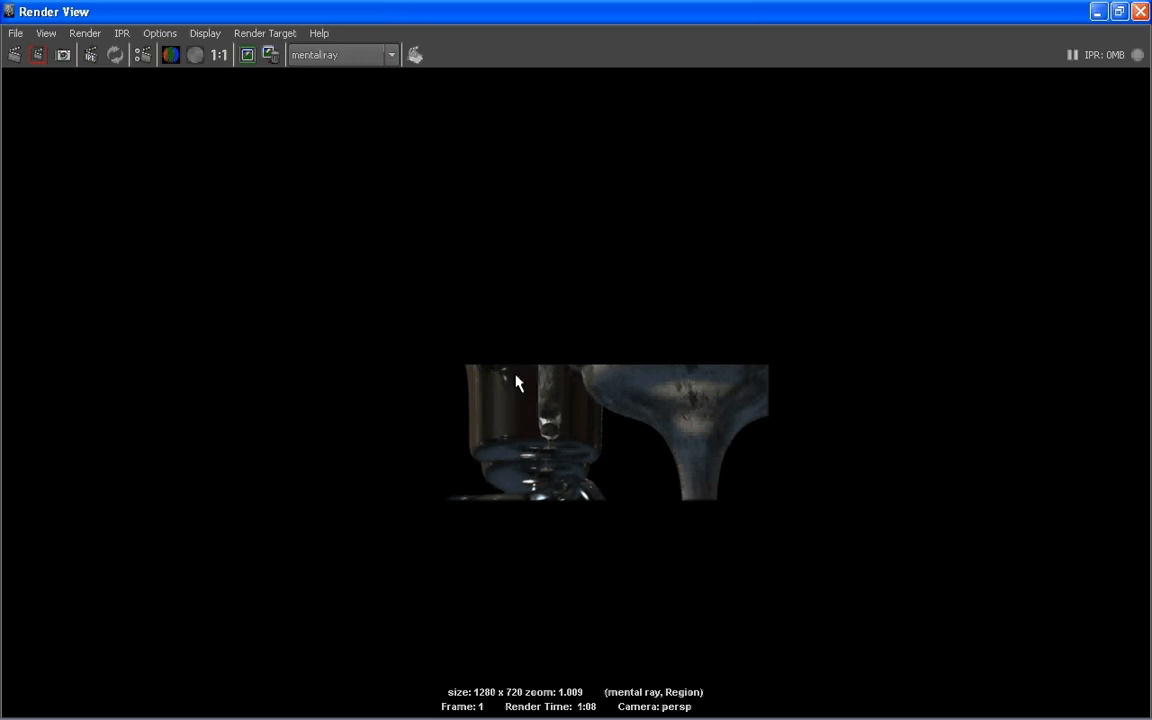
pyautogui.click(1139, 12)
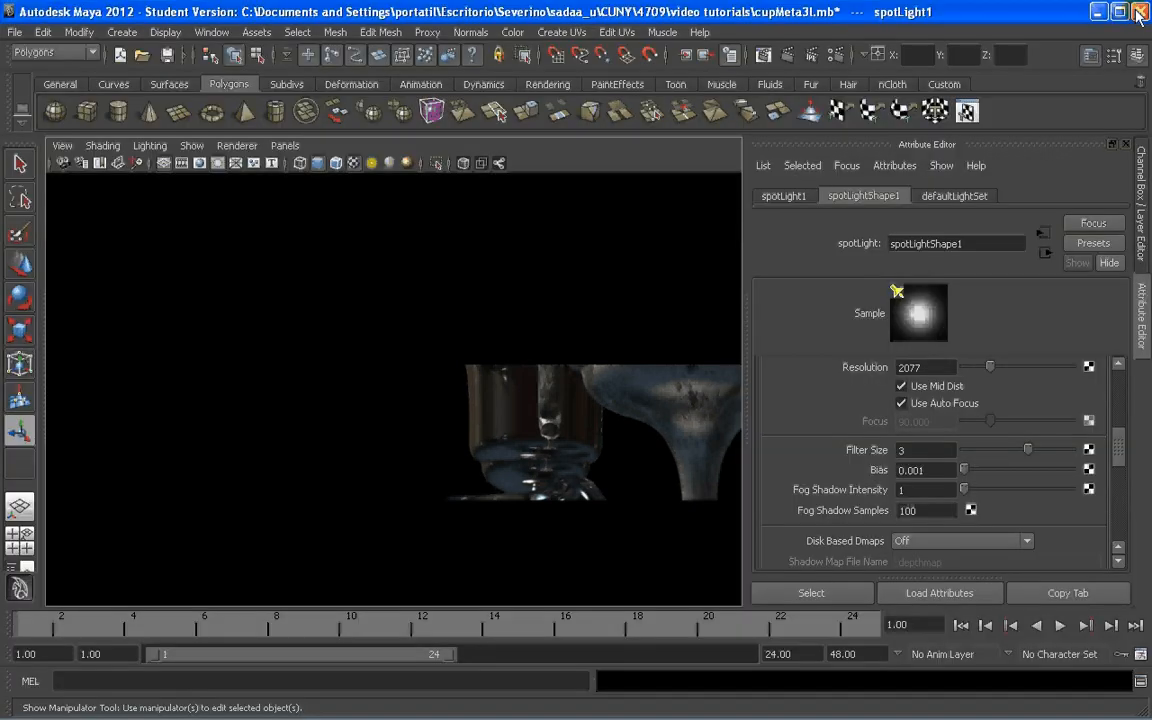
# Step: Lower the Diffuse of the cup's main_cup material to about 0.537
pyautogui.click(463, 342)
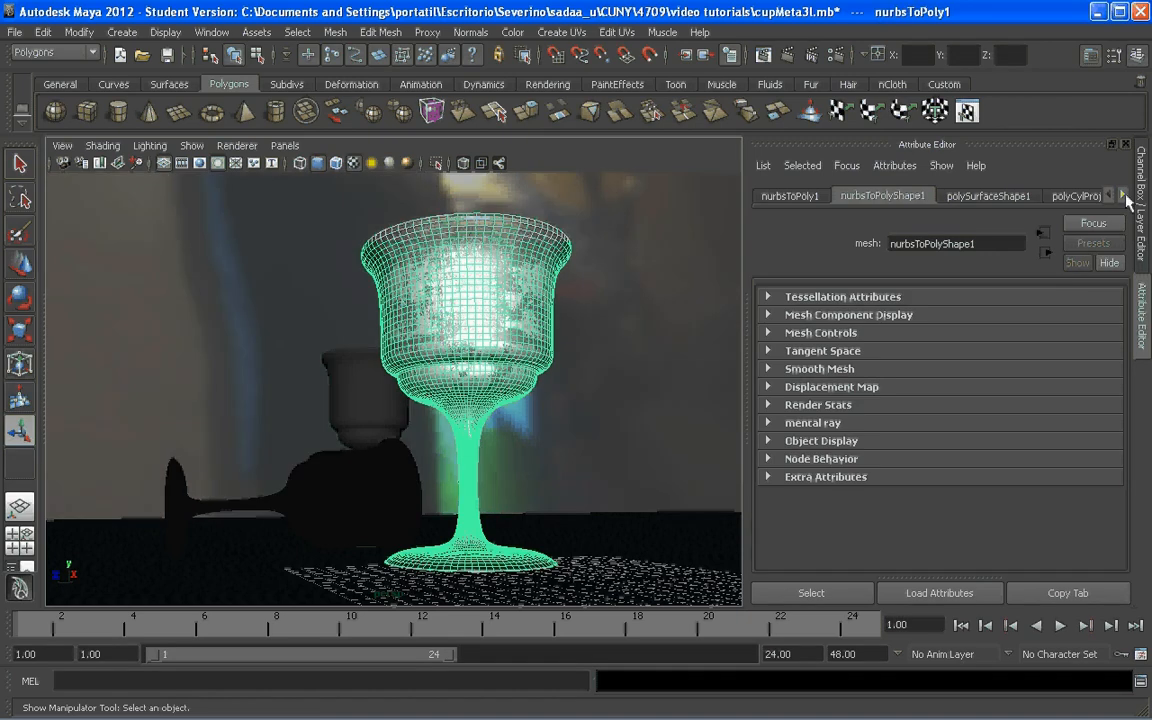
pyautogui.click(1122, 195)
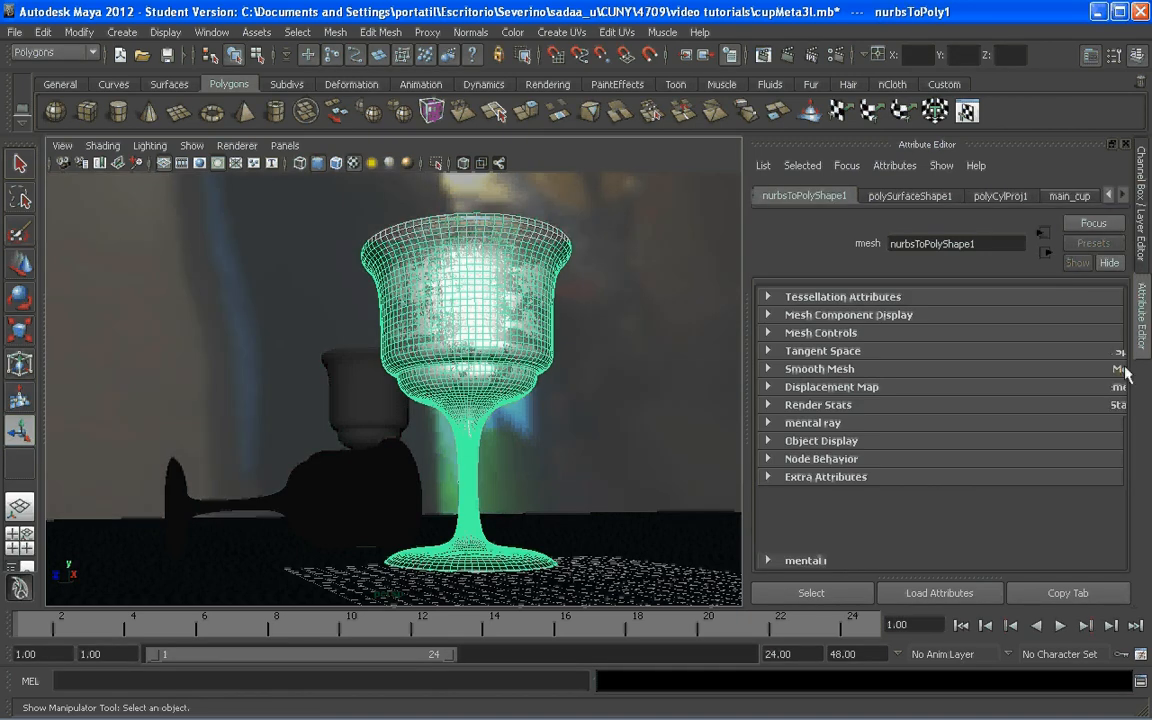
pyautogui.click(1069, 195)
pyautogui.moveTo(1120, 400)
pyautogui.mouseDown()
pyautogui.moveTo(1119, 430)
pyautogui.moveTo(1118, 420)
pyautogui.mouseUp()
pyautogui.moveTo(1050, 428); pyautogui.dragTo(1021, 428)
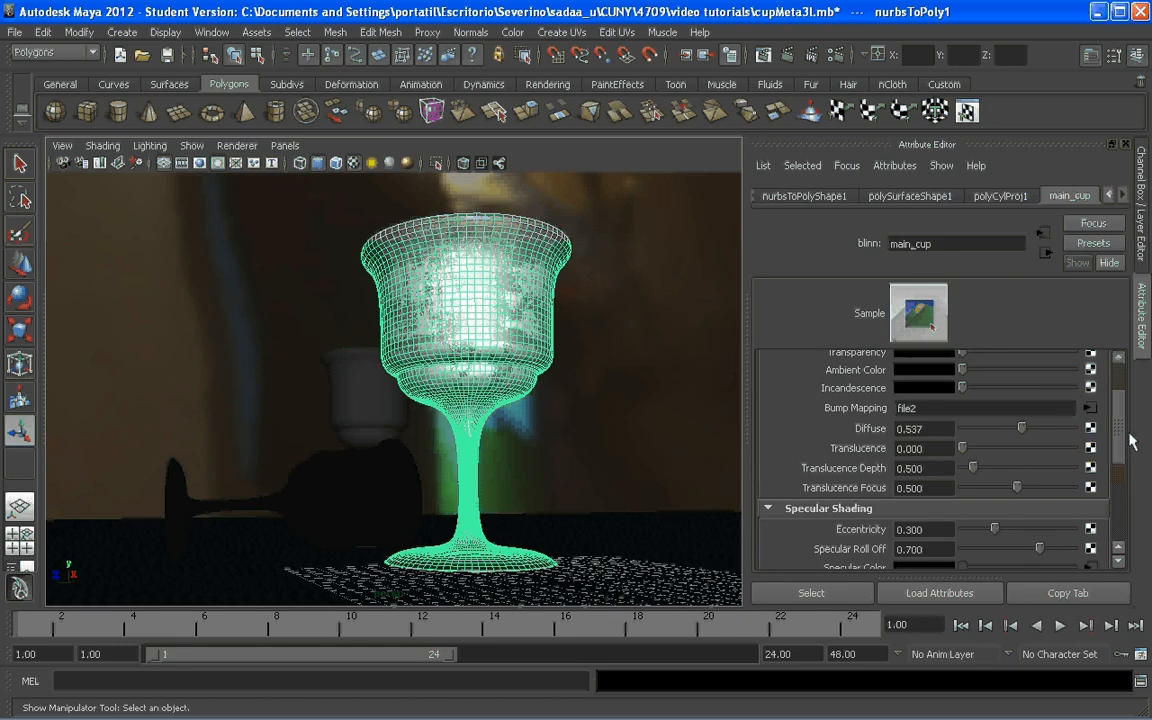
# Step: Render a wide, low rectangular region across the cups near the floor, including the standing cup's lower stem and base, with mental ray
pyautogui.scroll(1, 1130, 441)
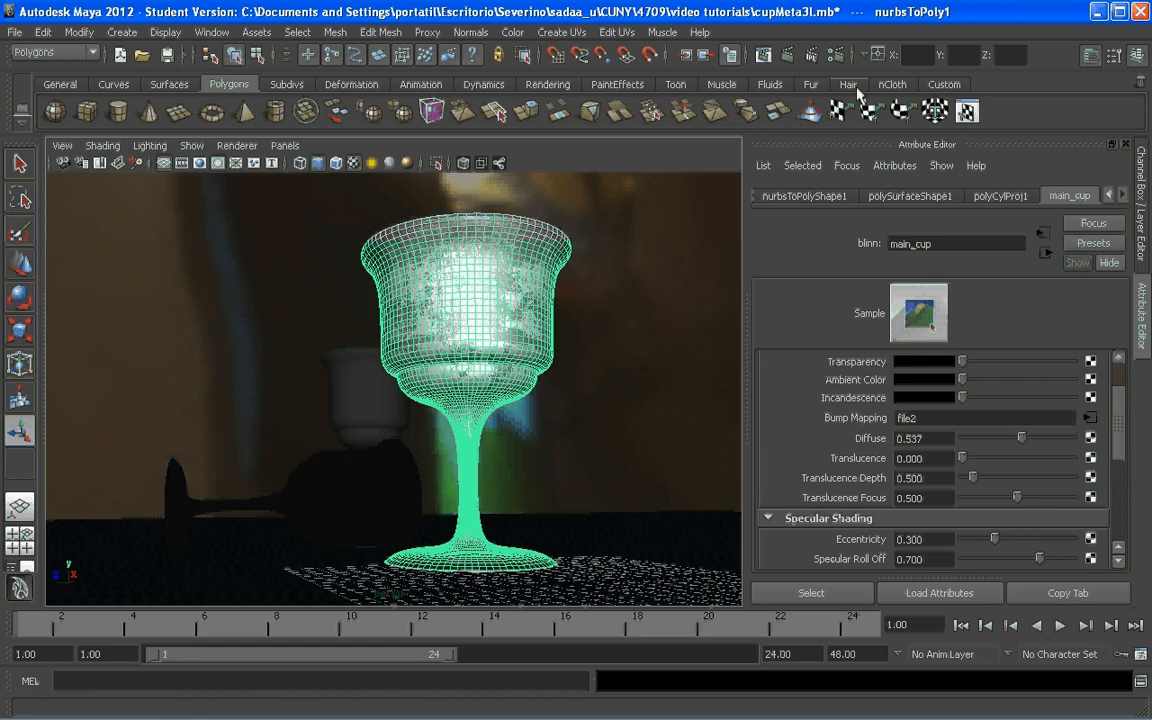
pyautogui.click(763, 56)
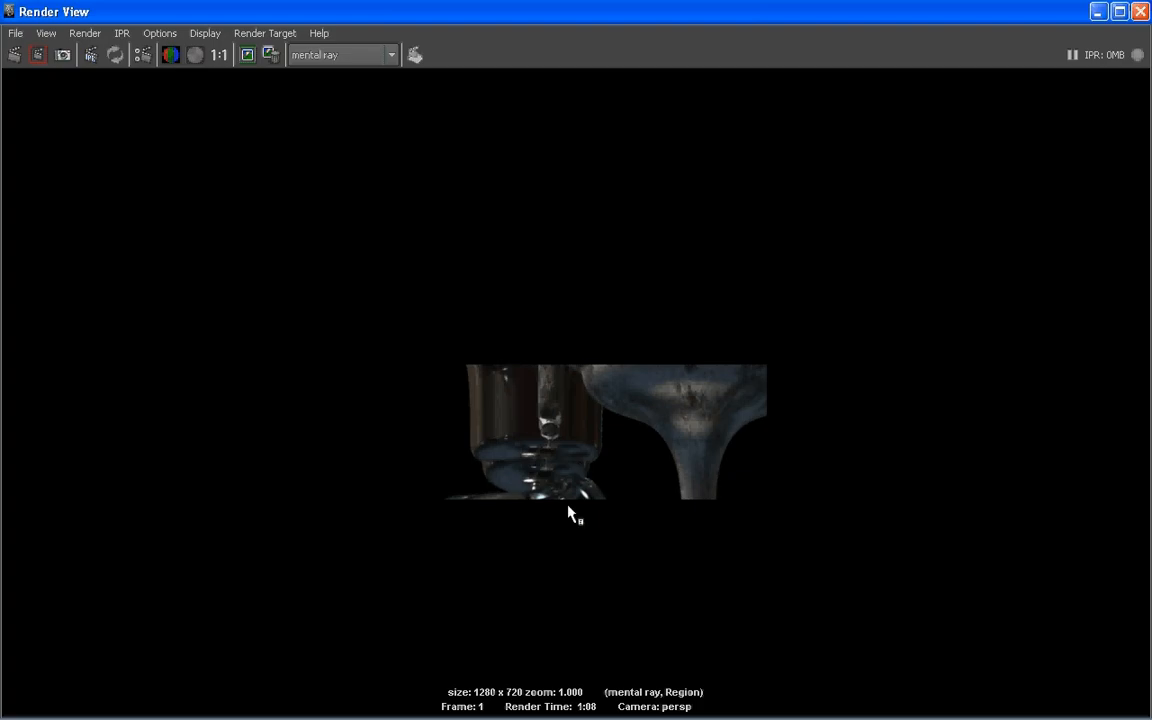
pyautogui.moveTo(203, 576); pyautogui.dragTo(814, 657)
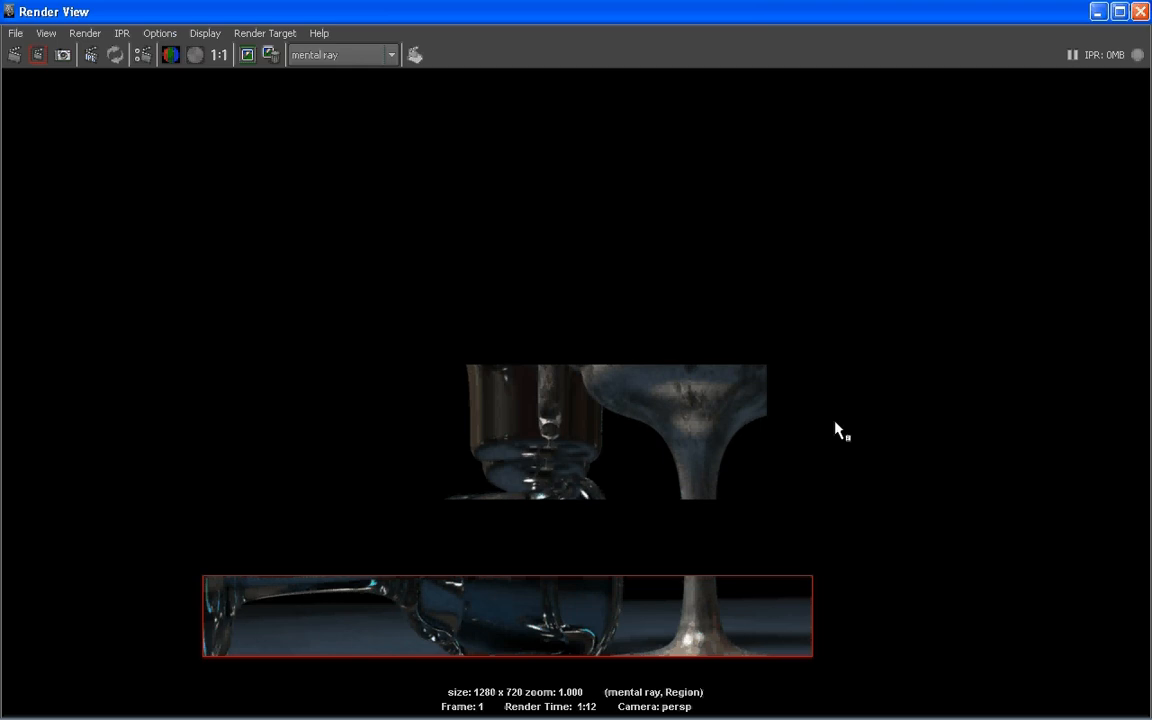
pyautogui.click(1141, 12)
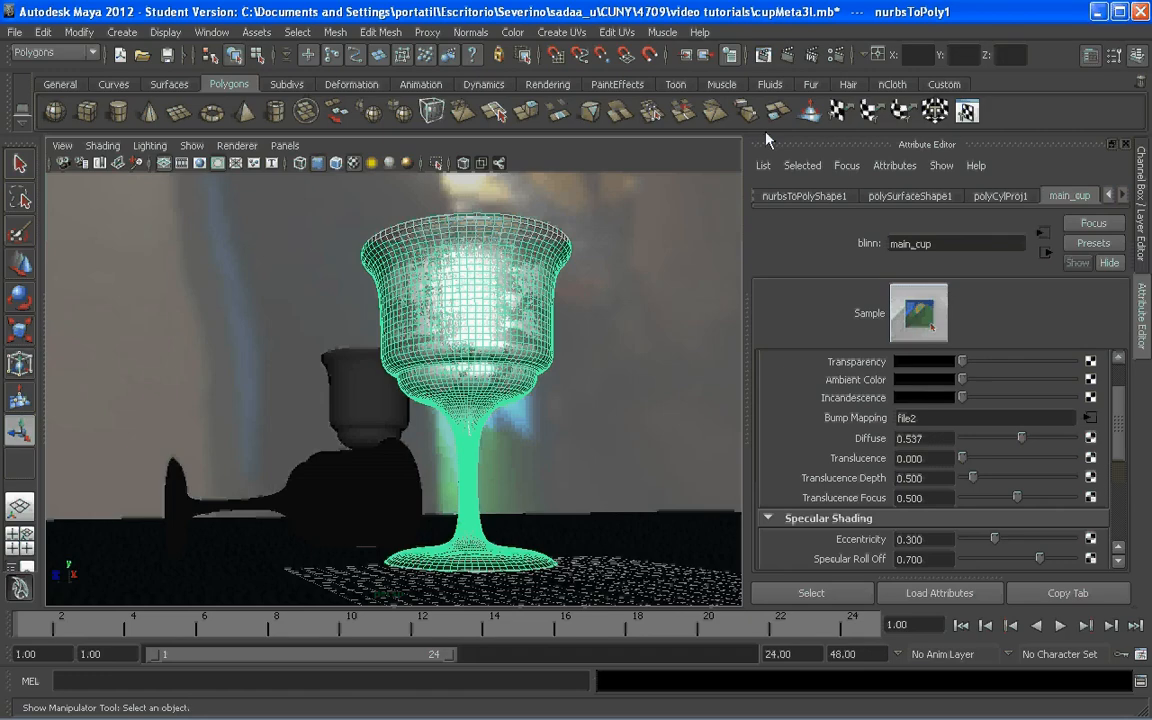
# Step: Set the image size preset in the common render settings to HD 1080
pyautogui.click(838, 55)
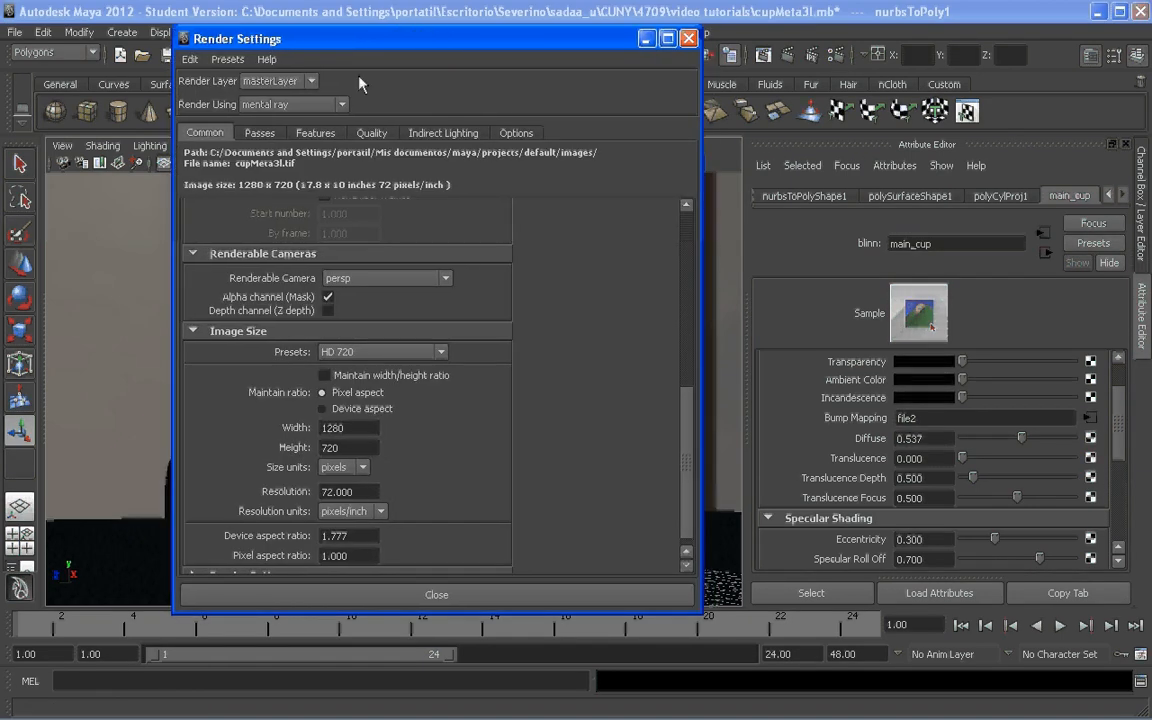
pyautogui.click(400, 351)
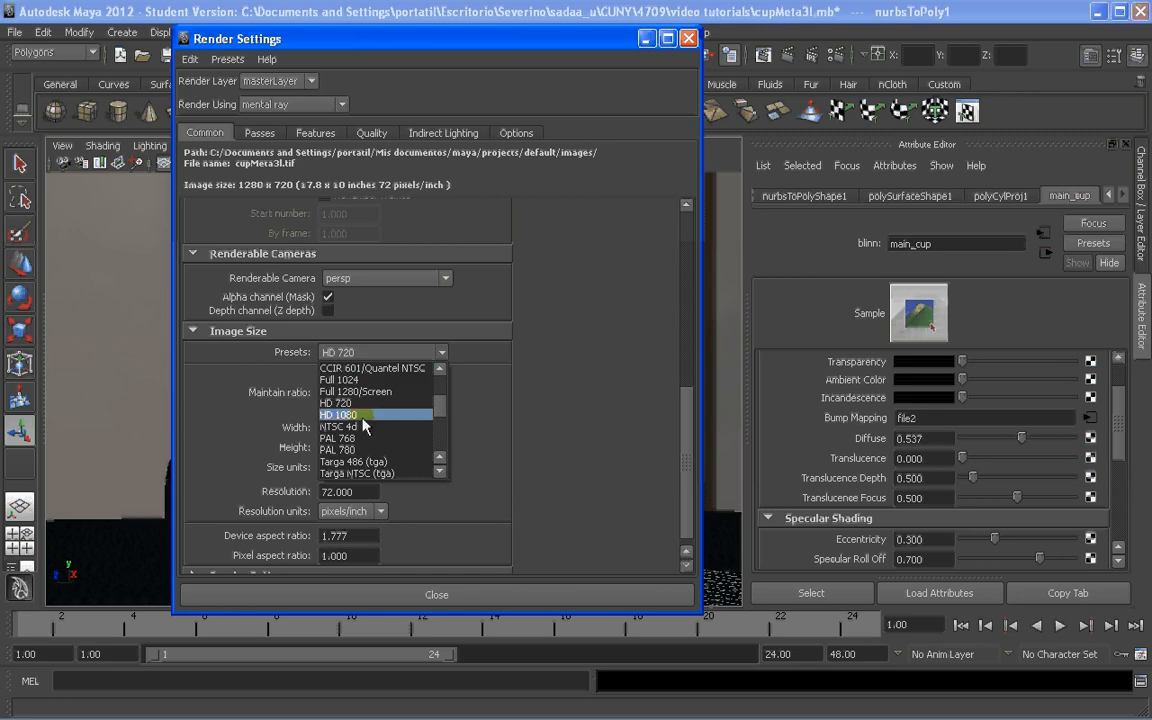
pyautogui.click(363, 416)
pyautogui.click(610, 594)
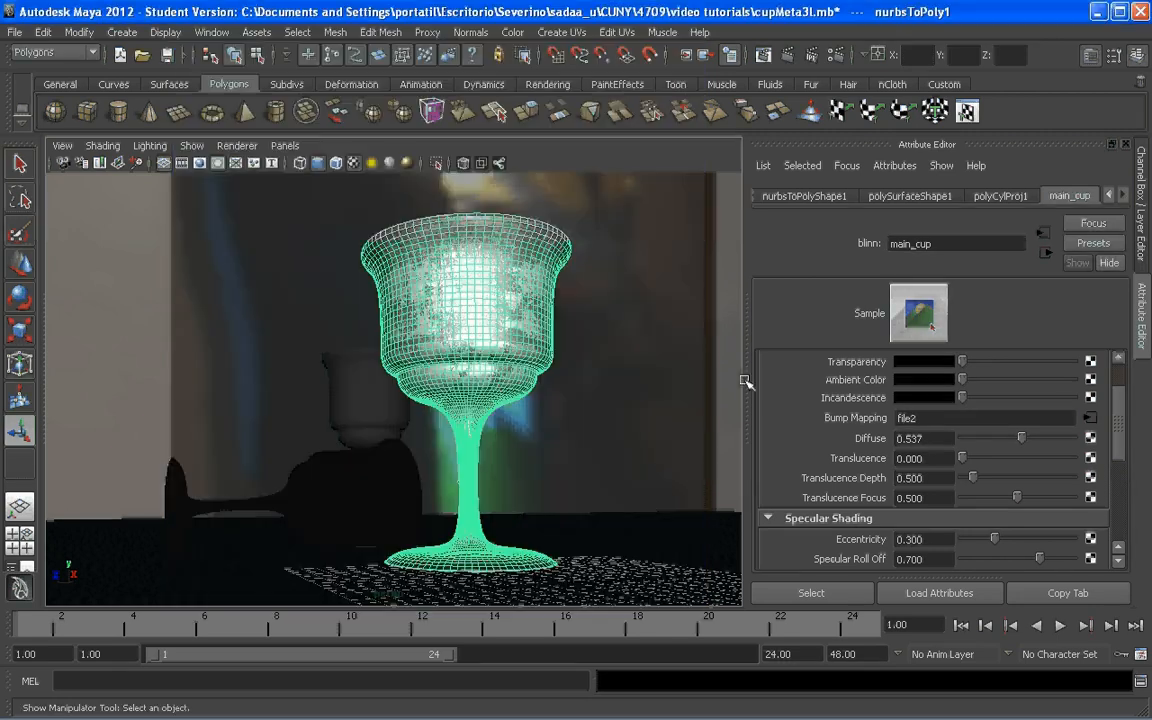
# Step: Render a tall rectangular region over the left side of the standing cup's bowl with mental ray and inspect the metal texture
pyautogui.click(760, 52)
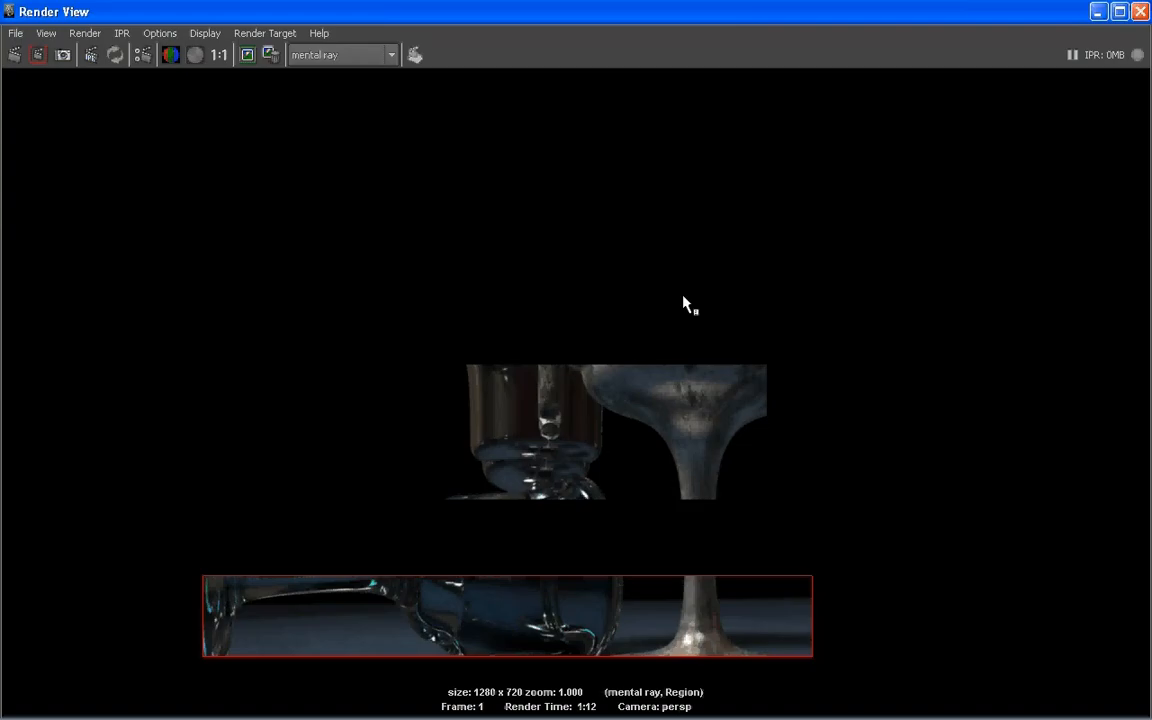
pyautogui.moveTo(725, 111); pyautogui.dragTo(606, 351)
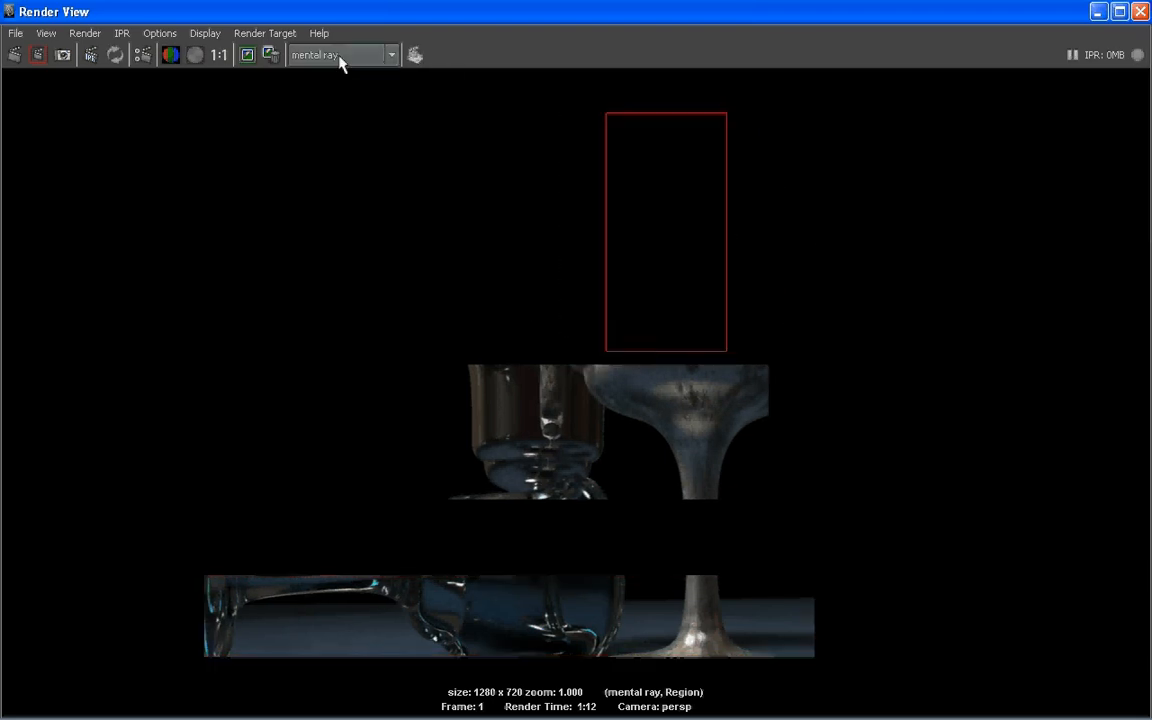
pyautogui.click(40, 57)
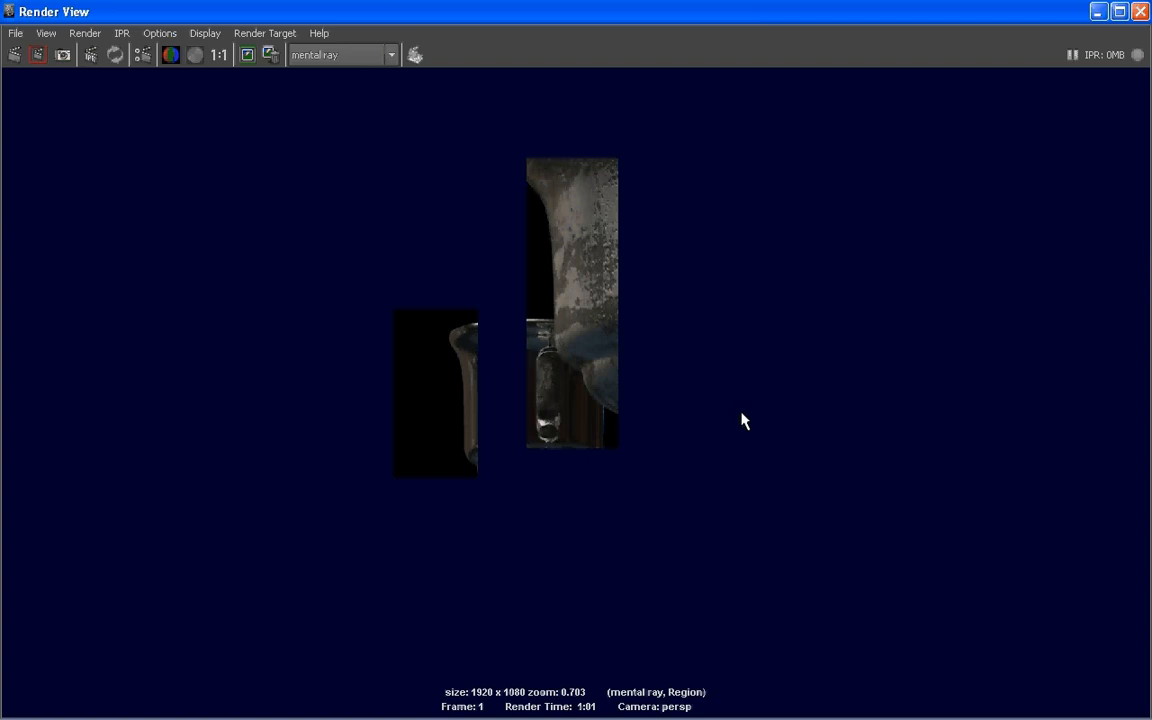
pyautogui.scroll(-2, 757, 430)
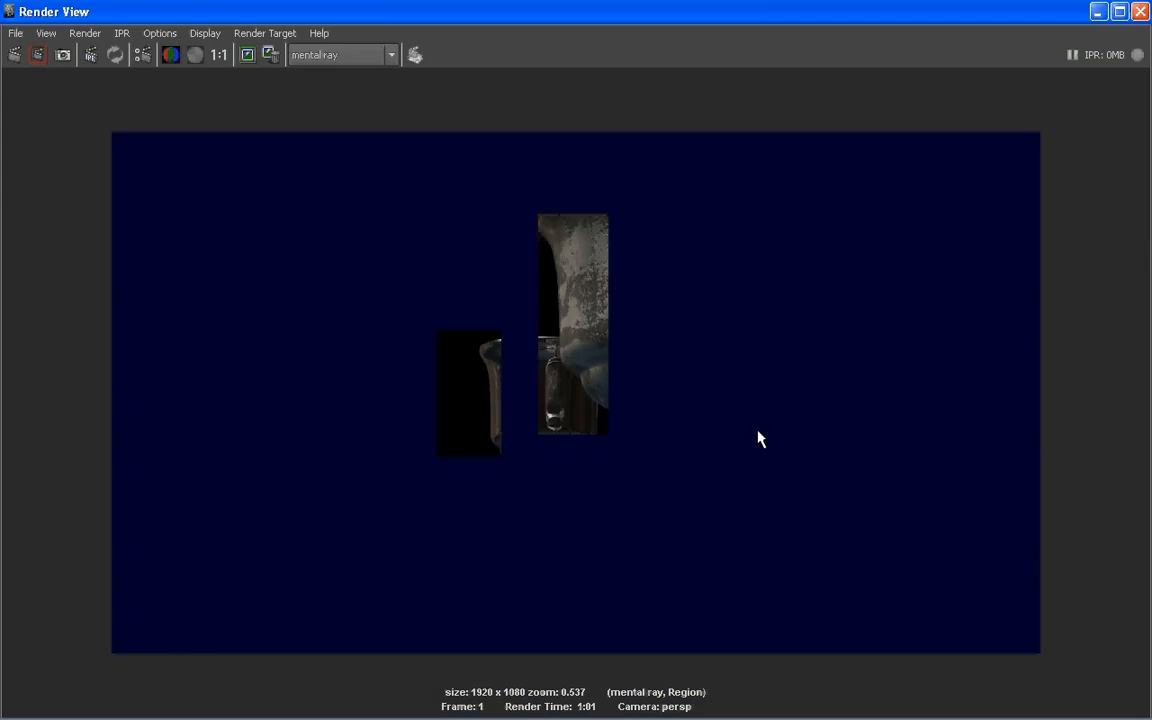
pyautogui.scroll(3, 635, 337)
pyautogui.scroll(-2, 615, 305)
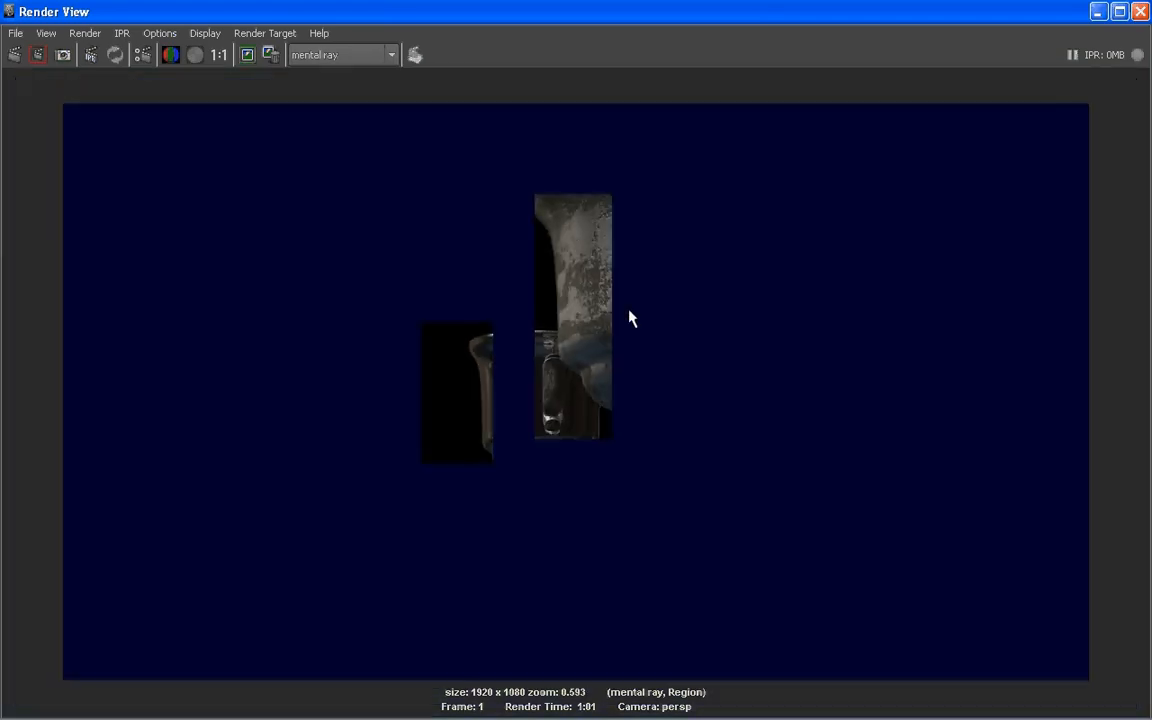
pyautogui.scroll(-2, 626, 335)
pyautogui.scroll(2, 622, 357)
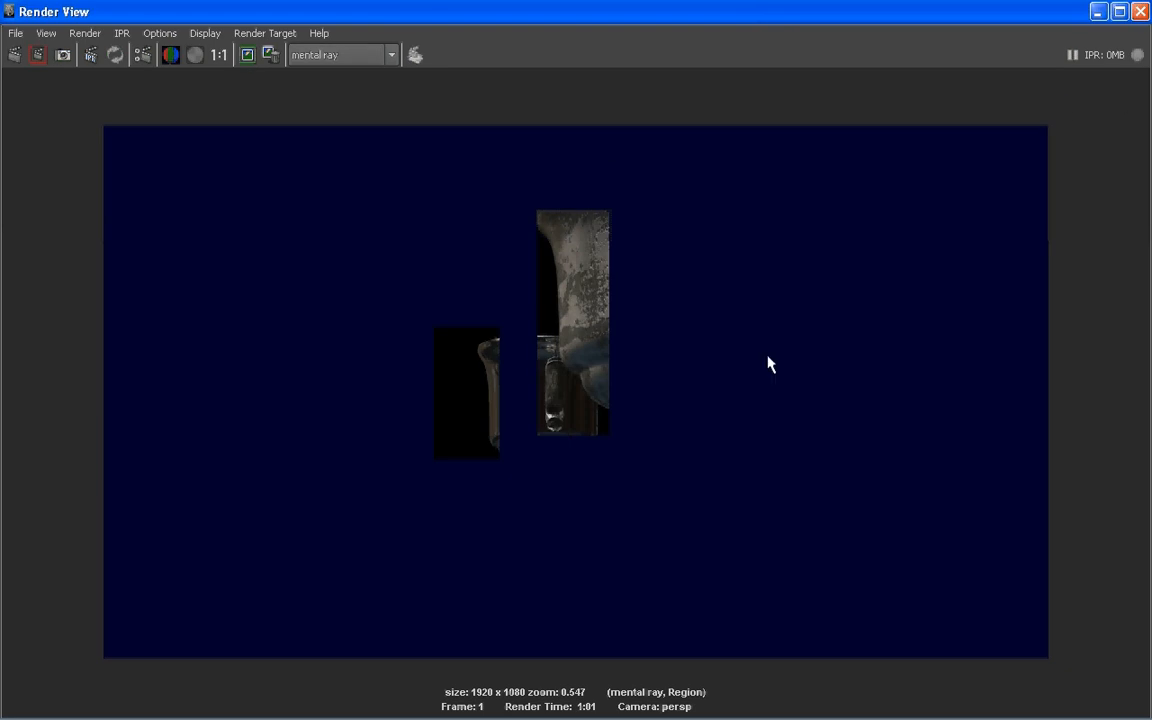
pyautogui.click(1142, 12)
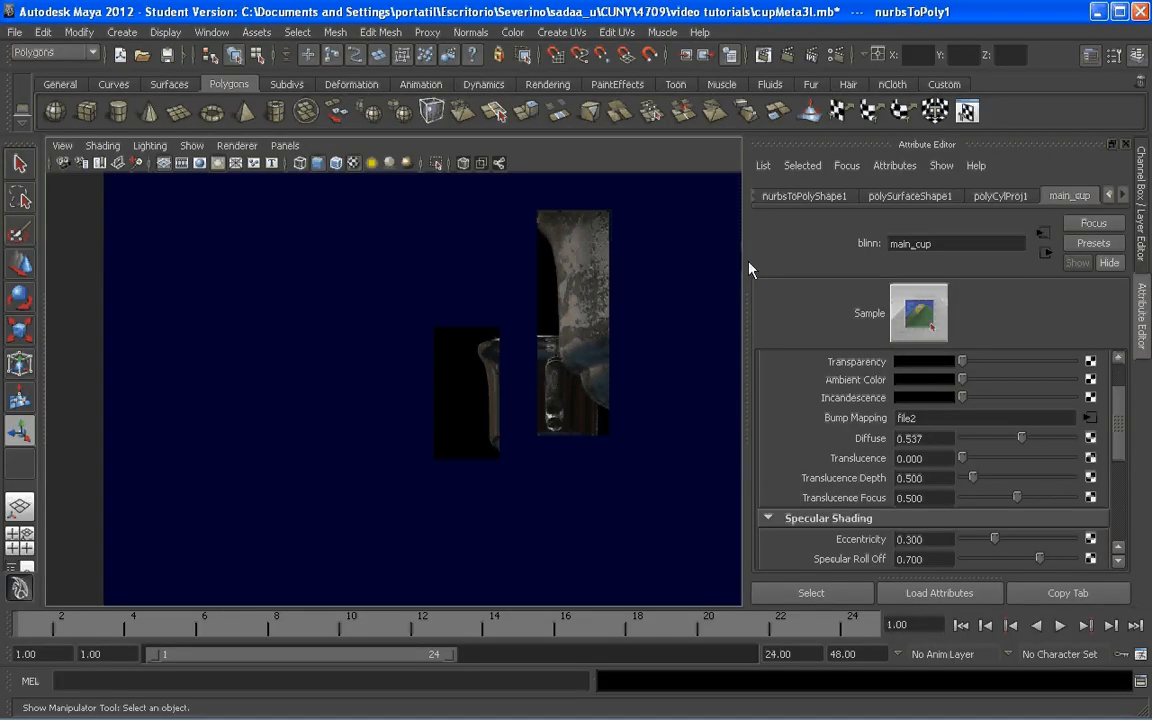